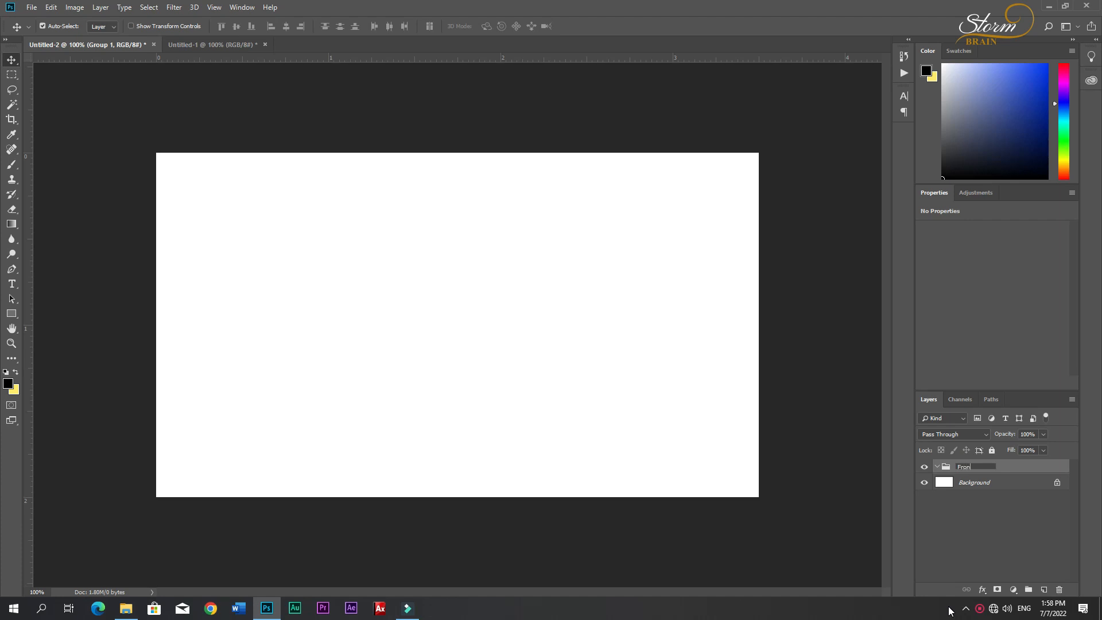
Name the layer group Front and place a horizontal and a vertical guide through the centre of the card.
key("Return")
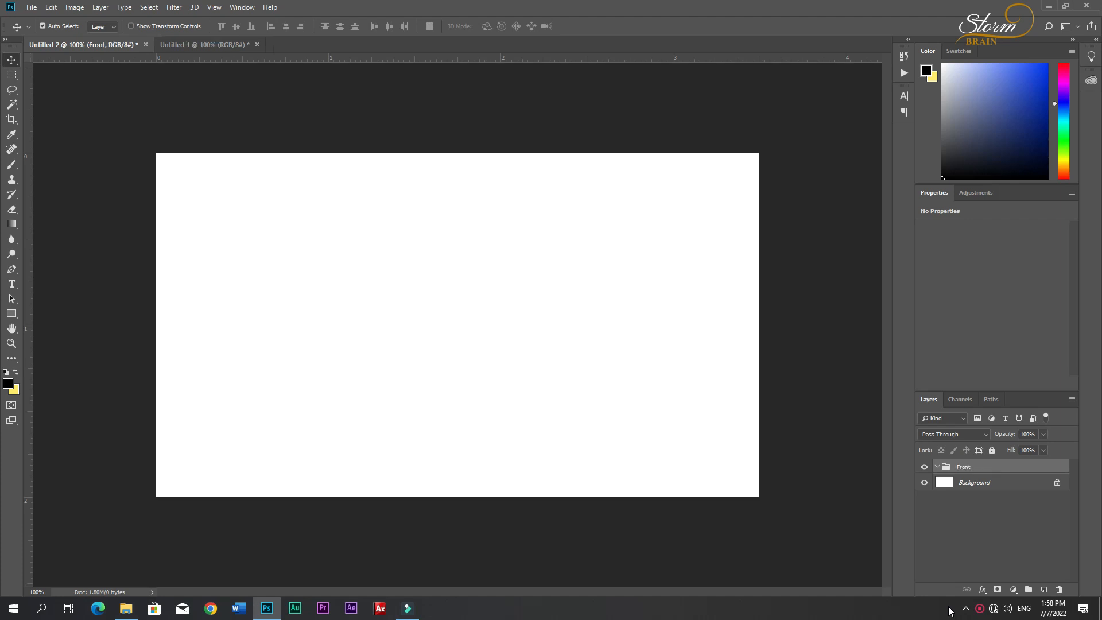
left_click_drag(342, 58, 369, 325)
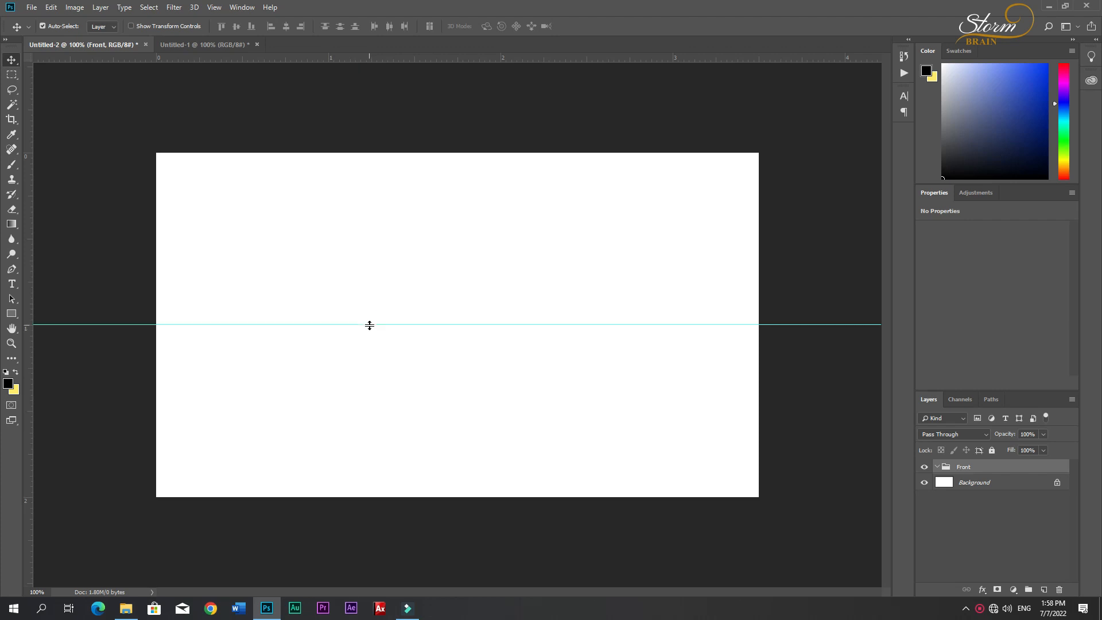
left_click_drag(23, 359, 456, 367)
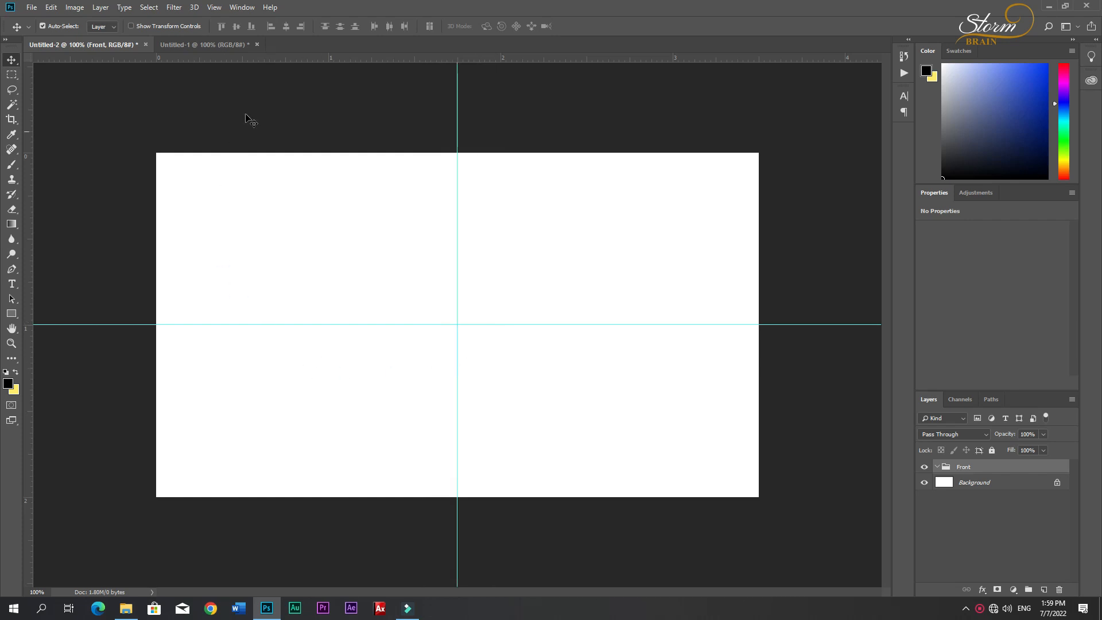
Copy the blue rectangle and the blue diamond from Untitled-1 into Untitled-2, with the rectangle along the card's left edge and the diamond spanning the card's height.
left_click(193, 45)
mouse_move(233, 352)
left_mouse_down()
mouse_move(209, 356)
mouse_move(83, 55)
mouse_move(186, 270)
mouse_move(106, 91)
mouse_move(102, 45)
mouse_move(286, 470)
mouse_move(275, 382)
mouse_move(273, 401)
mouse_move(260, 342)
mouse_move(248, 342)
left_mouse_up()
left_click(216, 44)
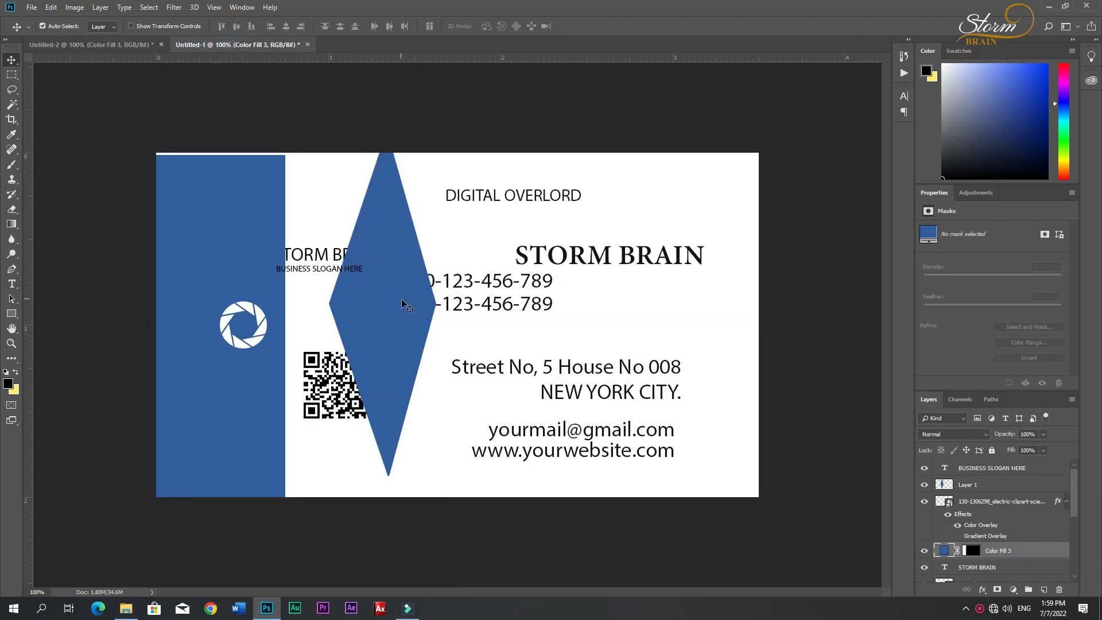
left_click_drag(405, 310, 381, 336)
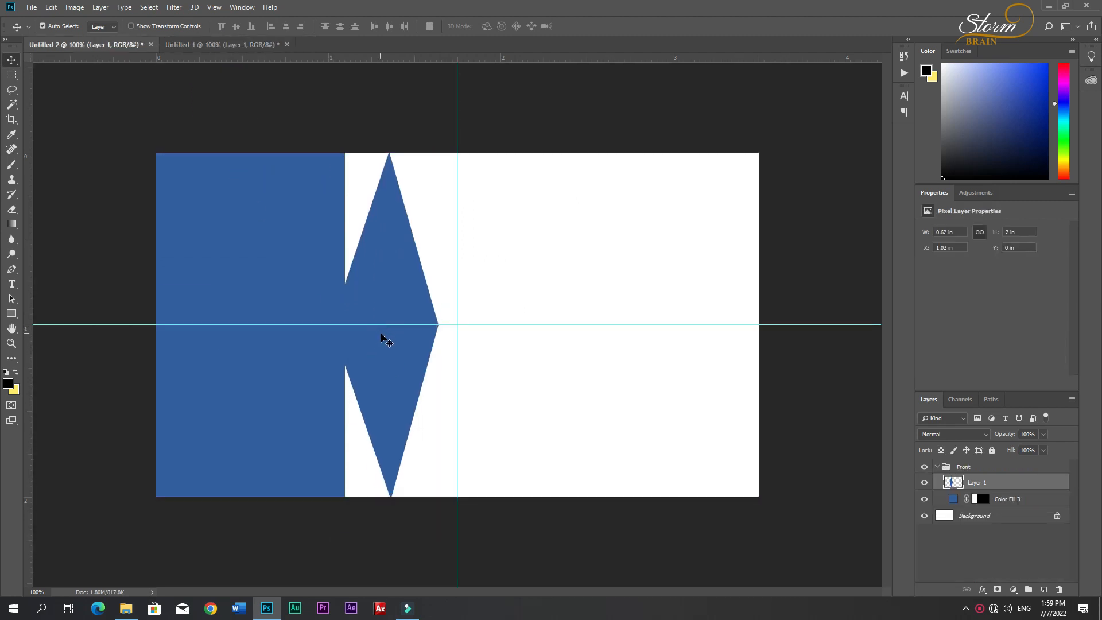
Nudge the blue diamond left to X 0.76 in so it merges with the rectangle into one pointed shape.
key("Left")
key("Left")
key("Left")
key("Left")
key("Left")
key("Left")
key("Left")
key("Left")
key("Left")
key("Left")
key("Left")
key("Left")
key("Left")
key("Left")
key("Left")
key("Left")
key("Left")
key("Left")
key("Left")
key("Left")
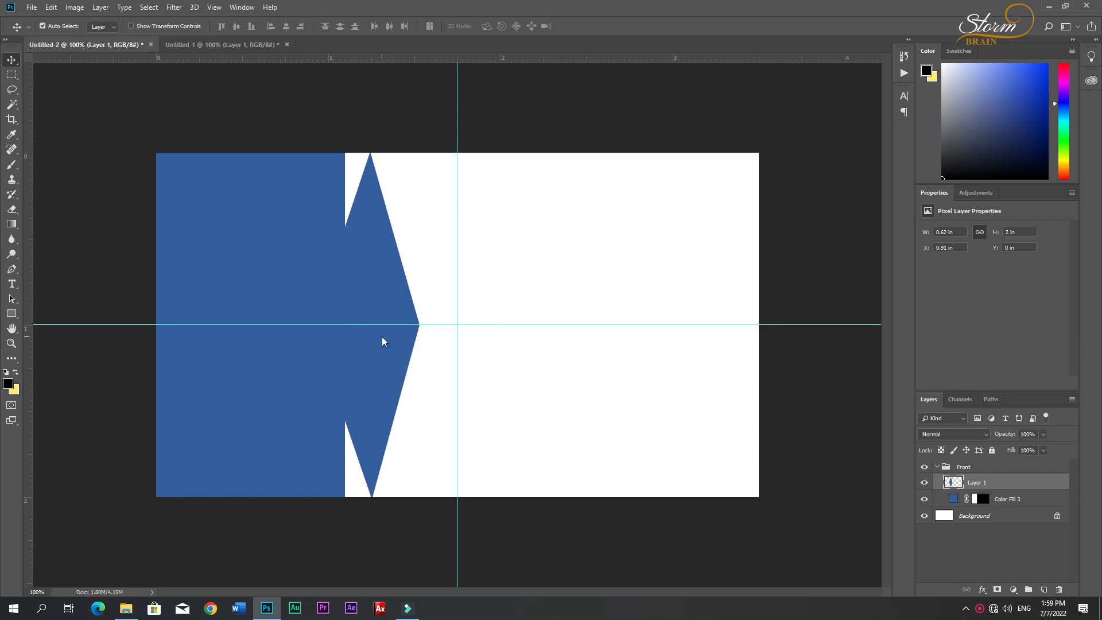
key("Left")
key("Left")
key("Left")
key("Left")
key("Left")
key("Left")
key("Left")
key("Left")
key("Left")
key("Left")
key("Left")
key("Left")
key("Left")
key("Left")
key("Left")
key("Left")
key("Left")
key("Left")
key("Left")
key("Left")
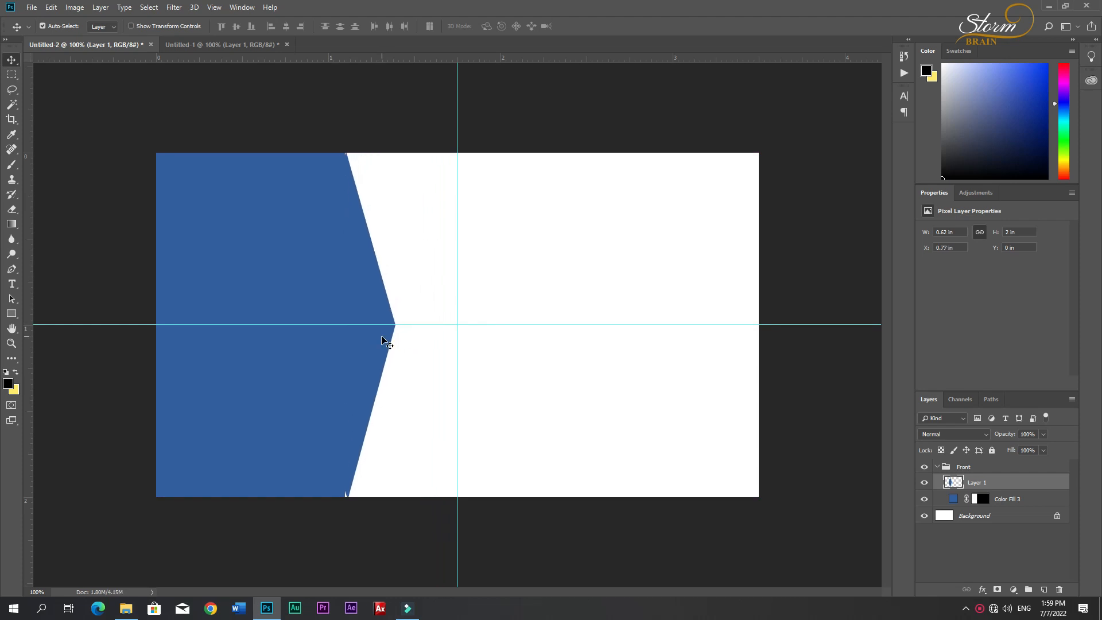
key("Left")
key("Left")
key("Left")
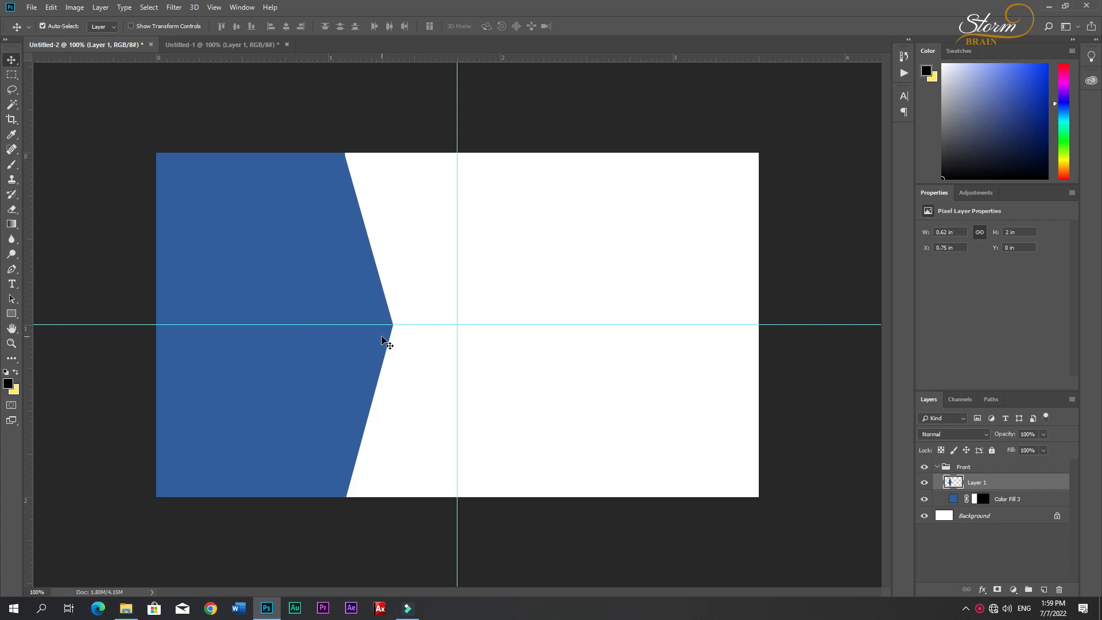
key("Right")
key("Right")
key("Right")
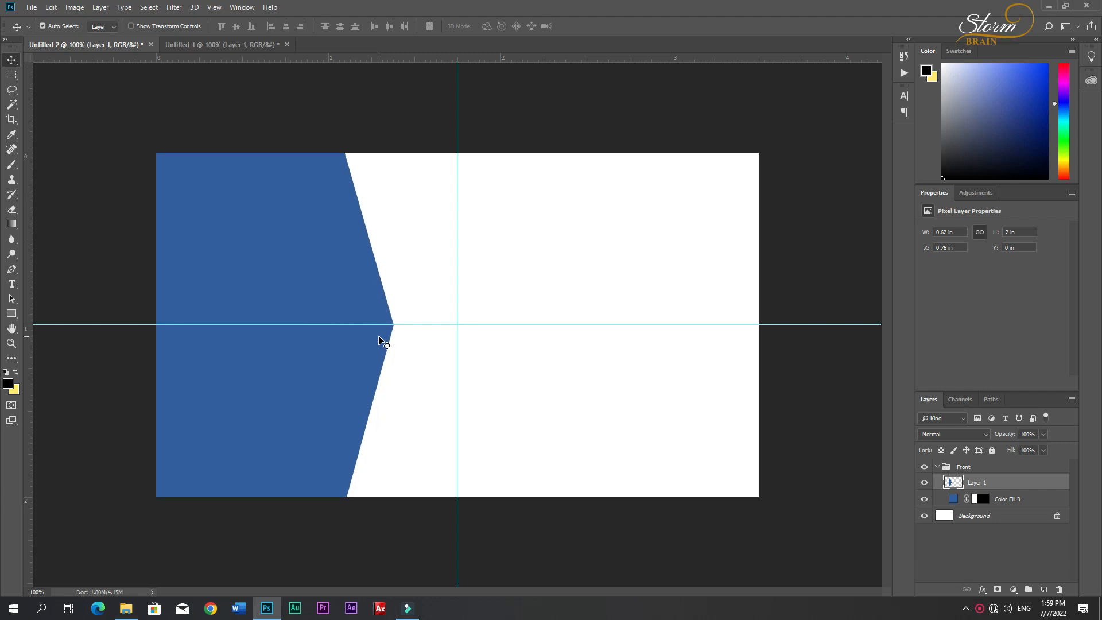
Copy the small STORM BRAIN and BUSINESS SLOGAN HERE texts together from Untitled-1 onto the blue area in Untitled-2.
left_click(172, 44)
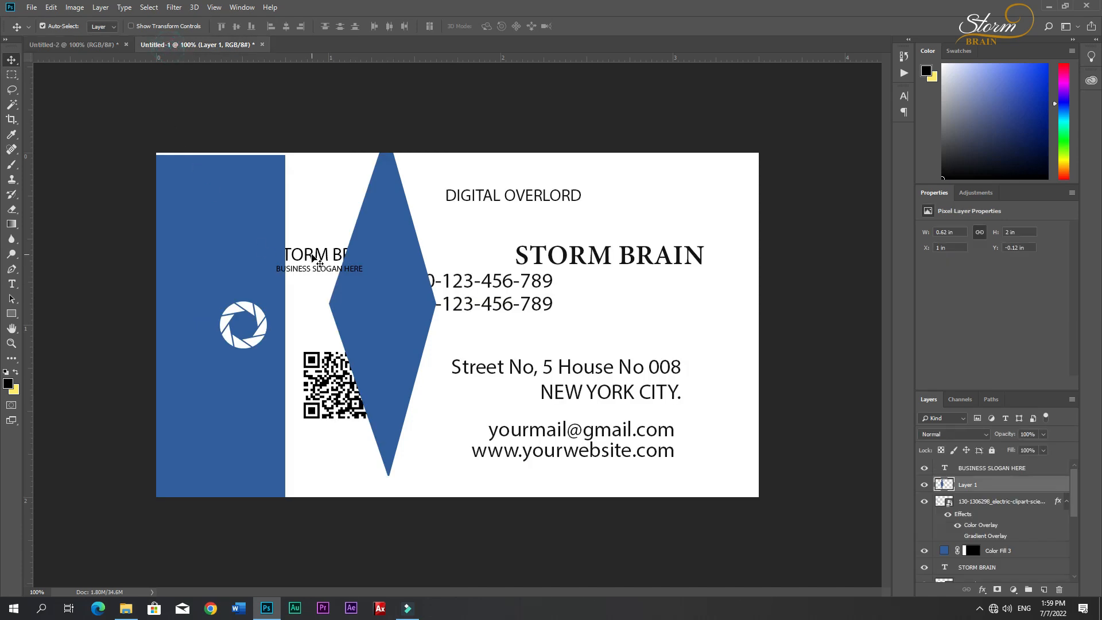
left_click(314, 258)
left_click(310, 270, "shift")
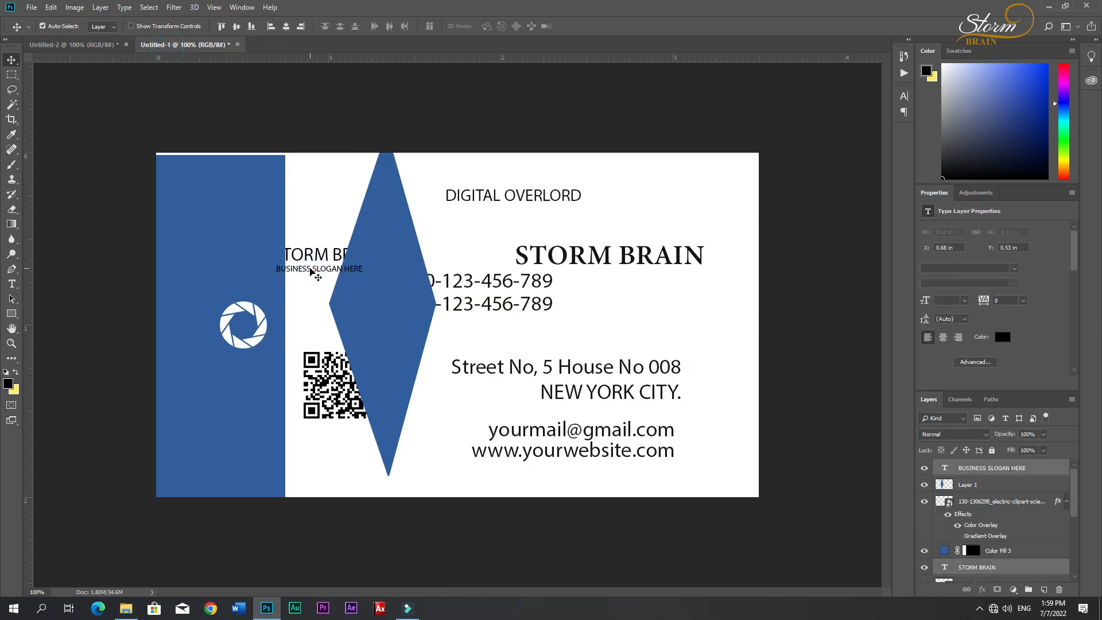
left_click_drag(310, 271, 278, 281)
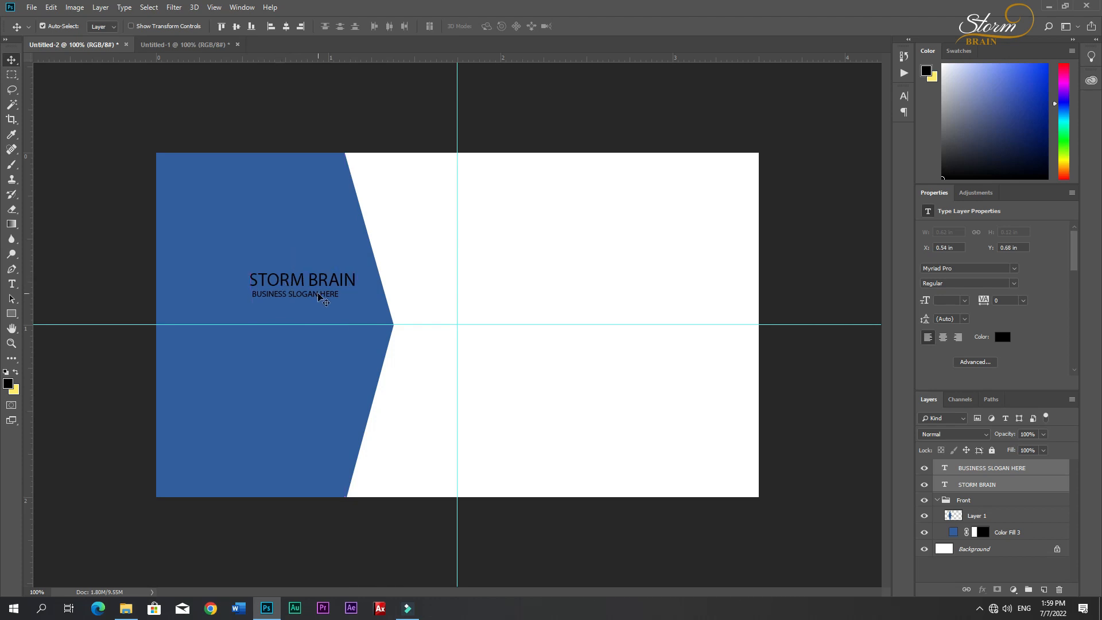
Copy the white aperture logo from Untitled-1 into Untitled-2, placing it on the blue area beside the company name.
left_click(201, 44)
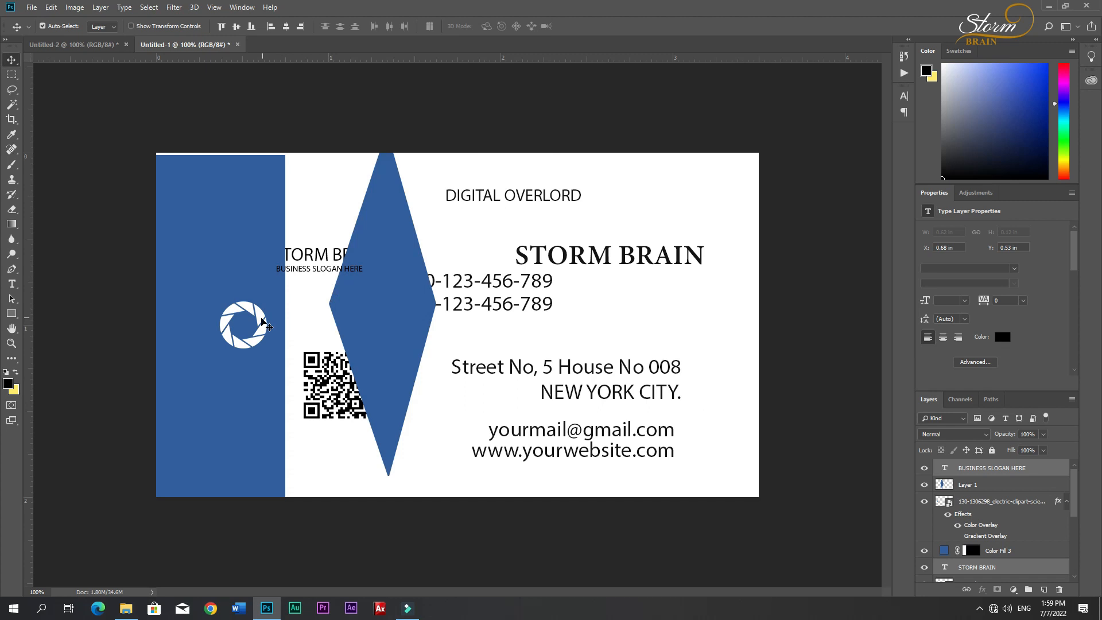
left_click(259, 324)
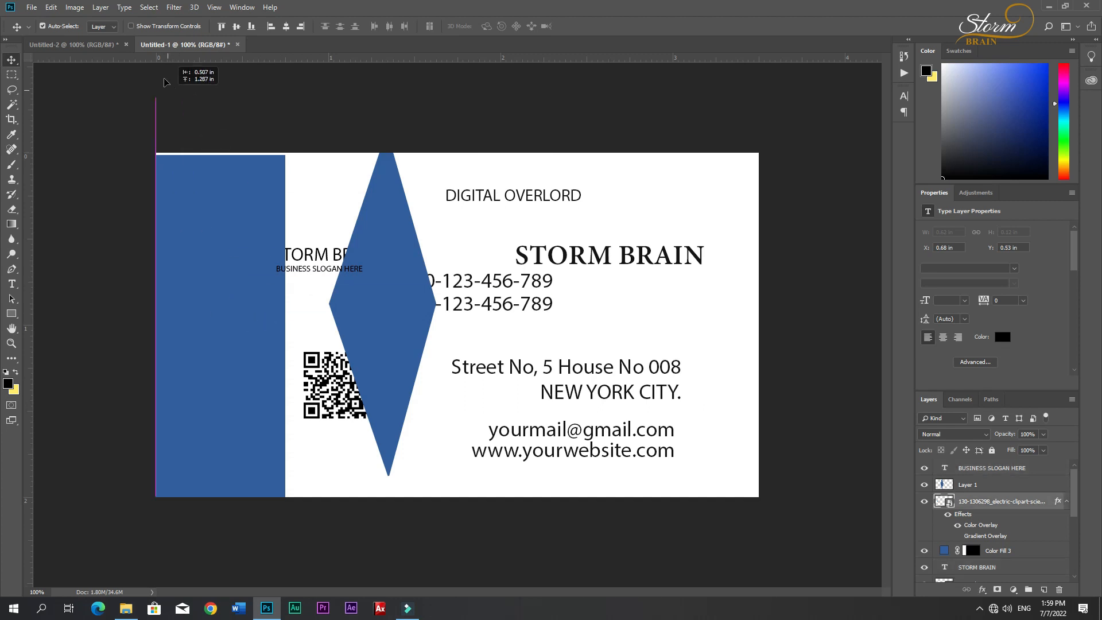
left_click(117, 46)
mouse_move(216, 294)
left_mouse_down()
mouse_move(233, 295)
mouse_move(224, 280)
left_mouse_up()
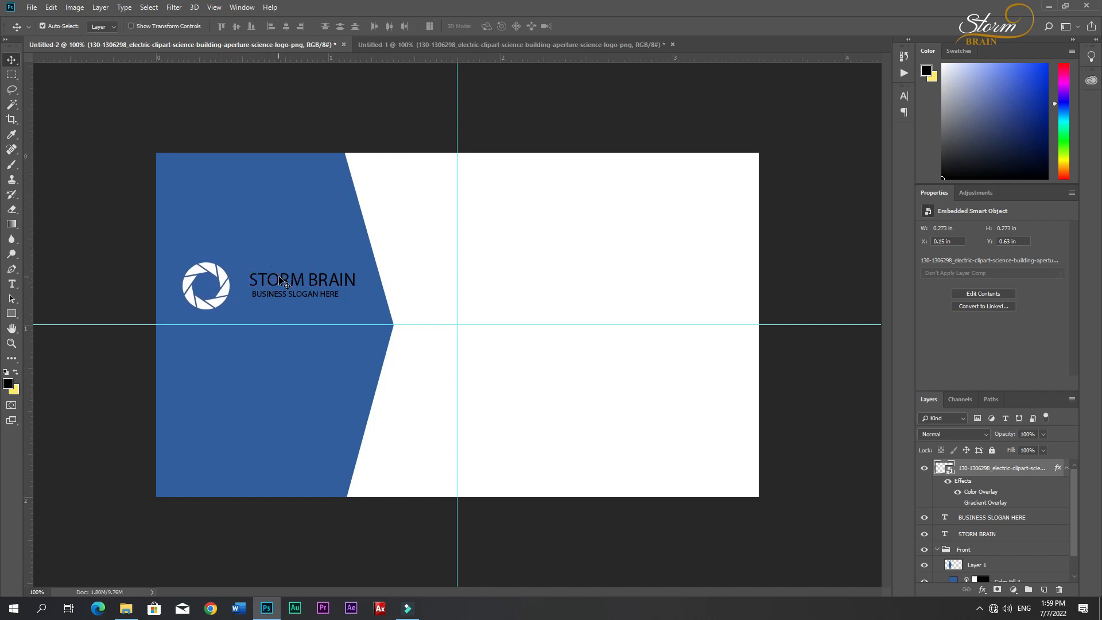
Move the company name and slogan texts together slightly closer to the aperture logo.
left_click(281, 284)
left_click(284, 294, "shift")
left_click_drag(288, 295, 278, 292)
Recolour the BUSINESS SLOGAN HERE text white using ffffff.
double_click(944, 522)
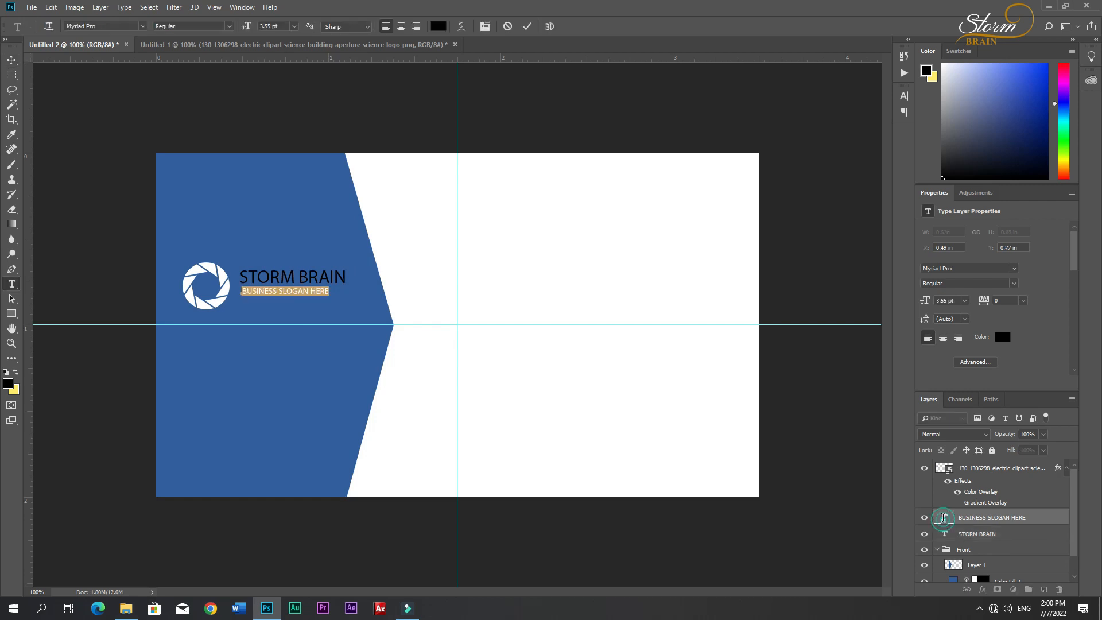
left_click(10, 384)
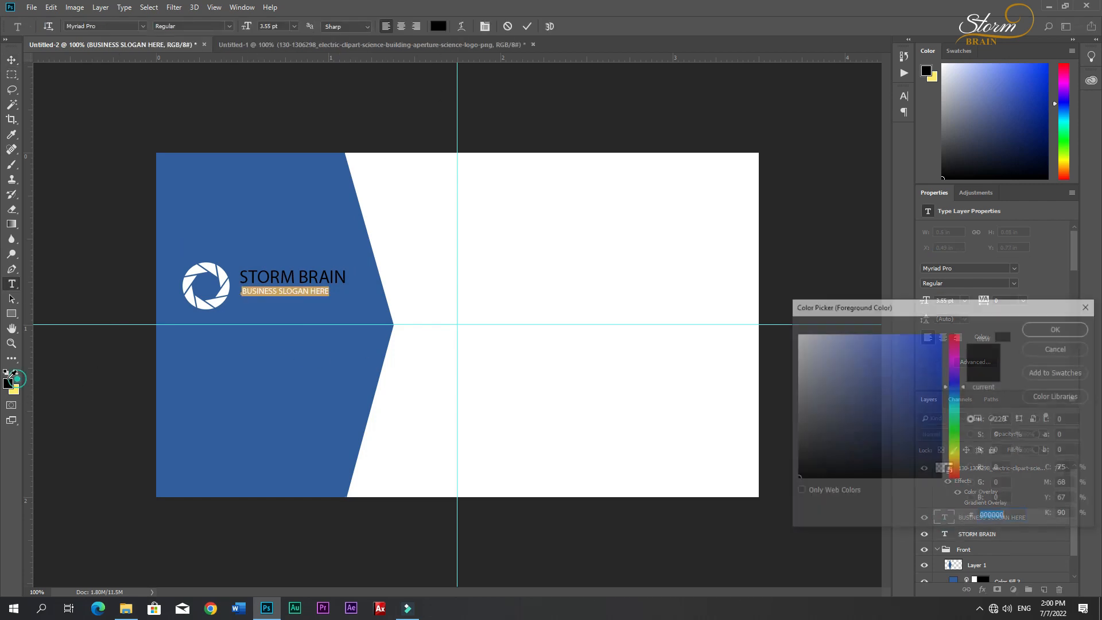
type("ffffff")
left_click(1056, 328)
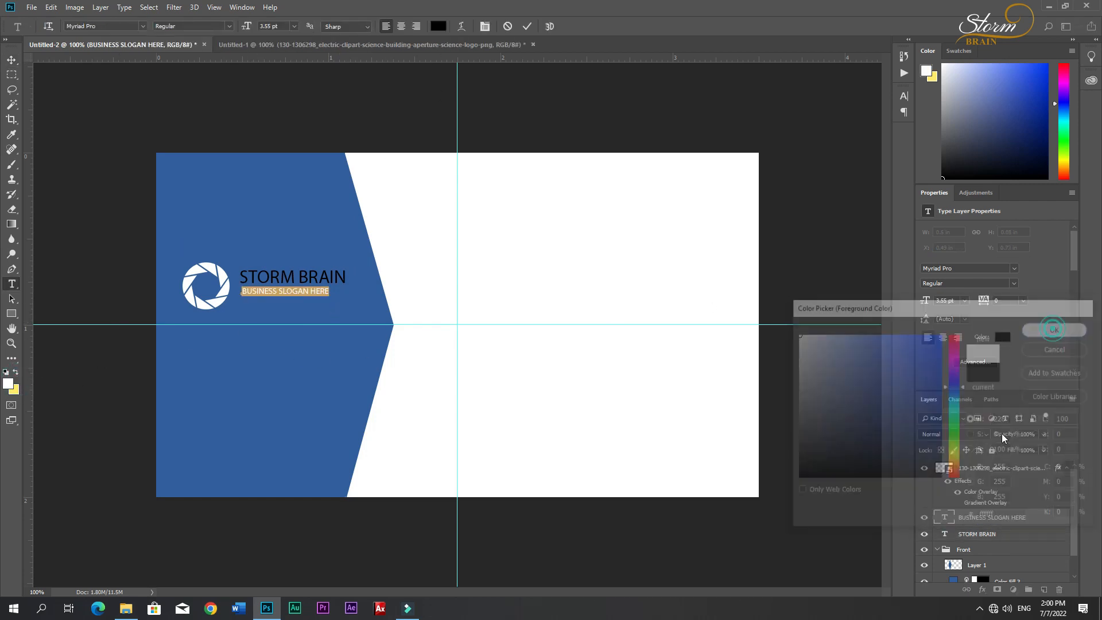
Recolour the small STORM BRAIN text white and return to the Move tool.
double_click(945, 534)
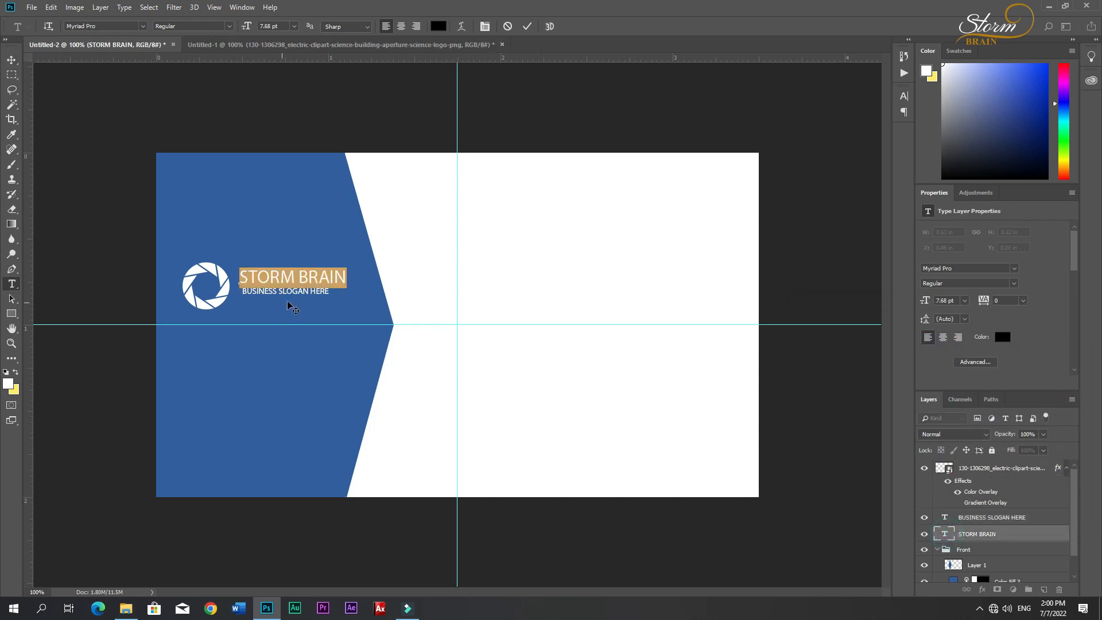
left_click(14, 373)
left_click(14, 373)
left_click(12, 59)
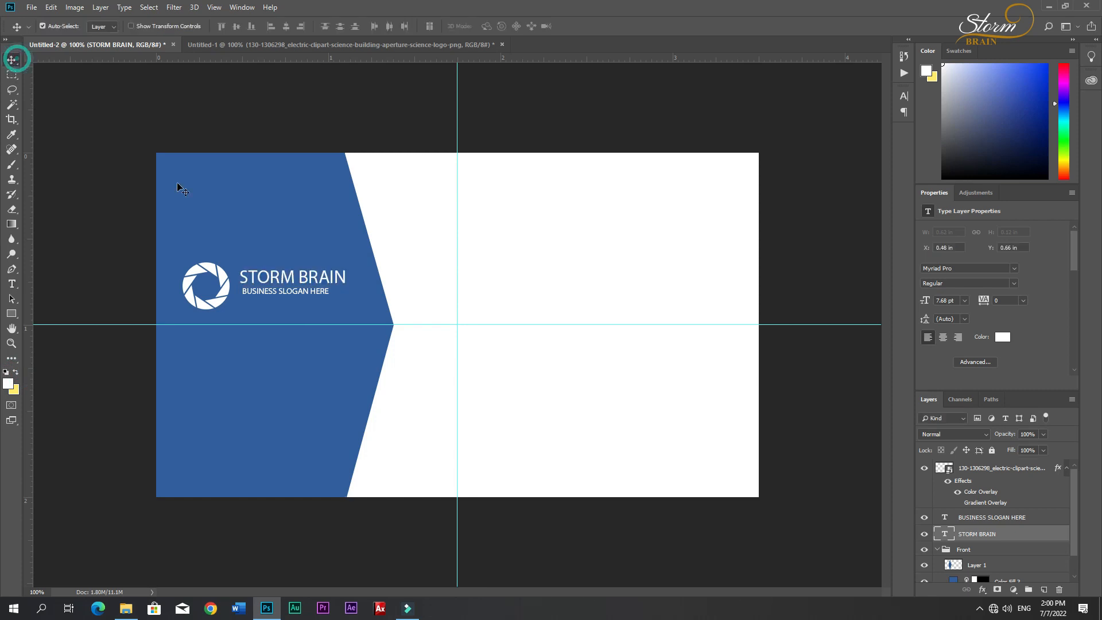
Copy the QR code from Untitled-1 onto the lower part of the blue area in Untitled-2.
left_click(234, 45)
left_click_drag(325, 406, 281, 388)
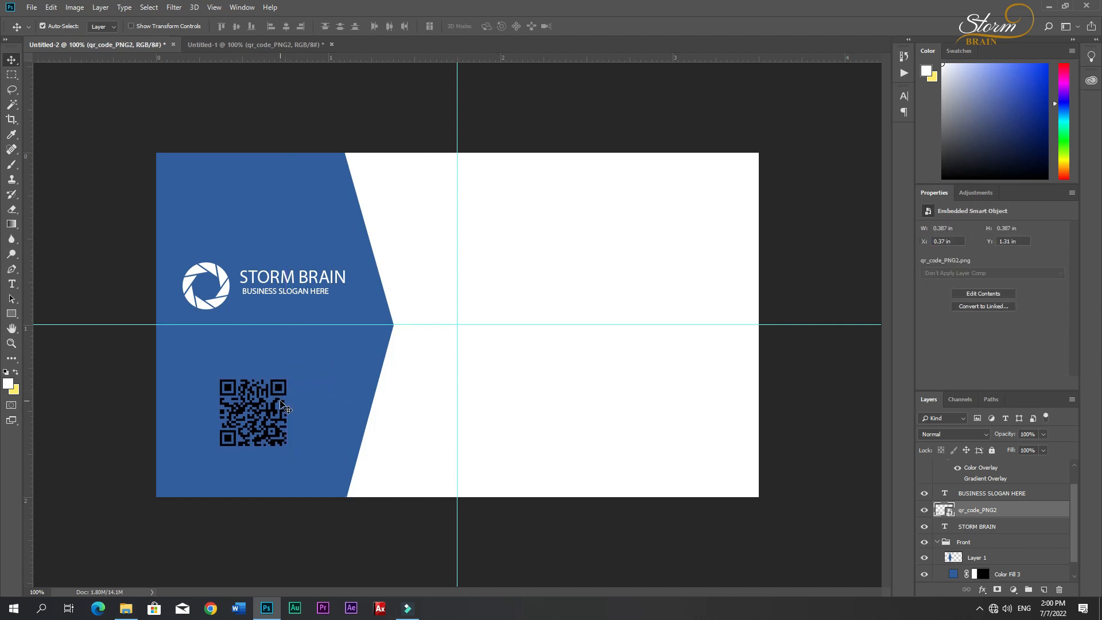
key("ctrl")
Draw a white 146 px square over the QR code and place its layer beneath the qr_code_PNG2 layer.
left_click(12, 313)
left_click_drag(208, 372, 334, 456)
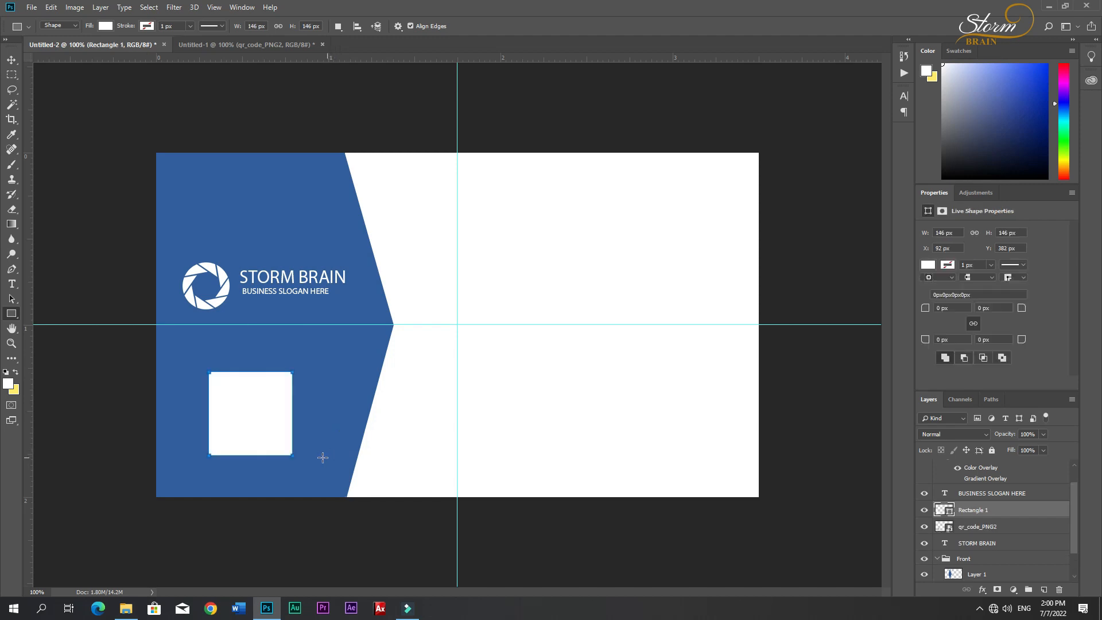
left_click_drag(982, 510, 984, 527)
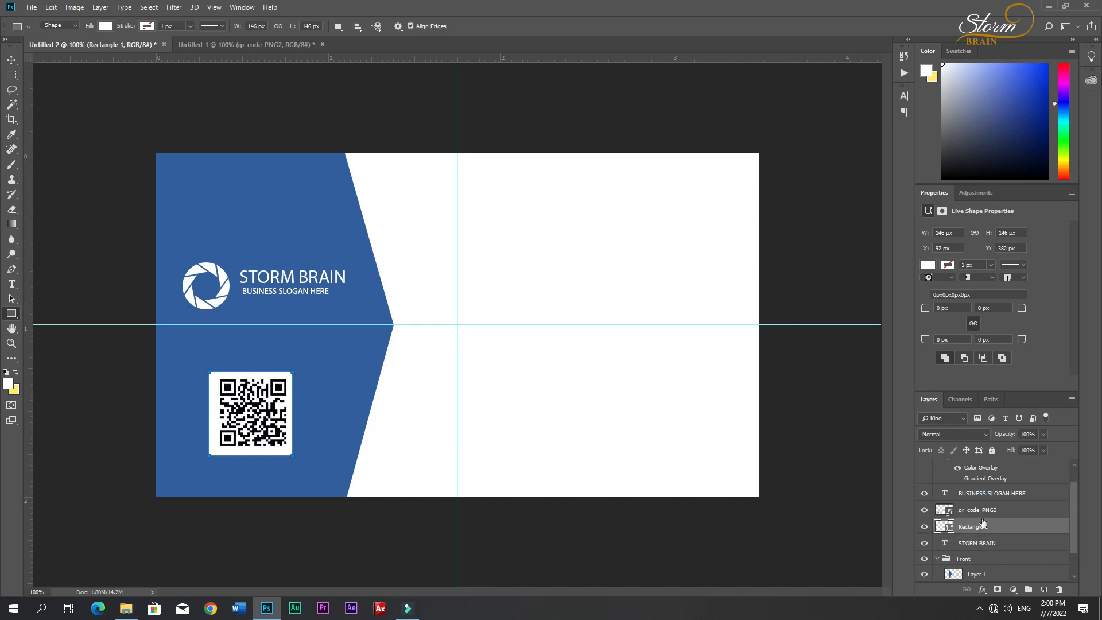
Centre the QR code and white square on each other both ways, and shift them slightly right together.
left_click(983, 515)
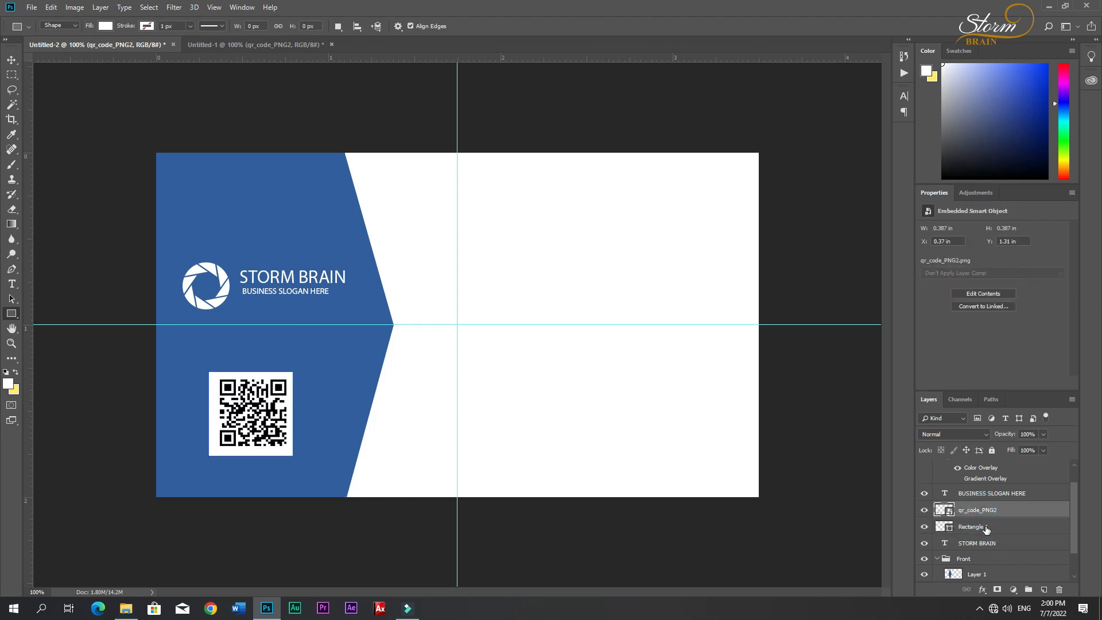
left_click(987, 527, "shift")
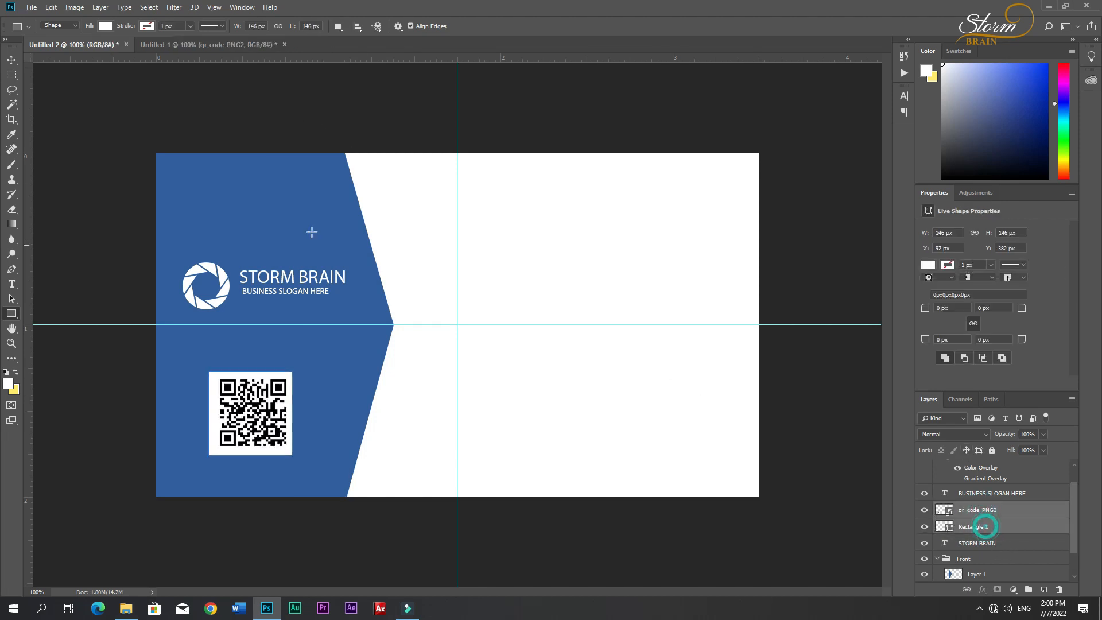
left_click(11, 60)
left_click(237, 27)
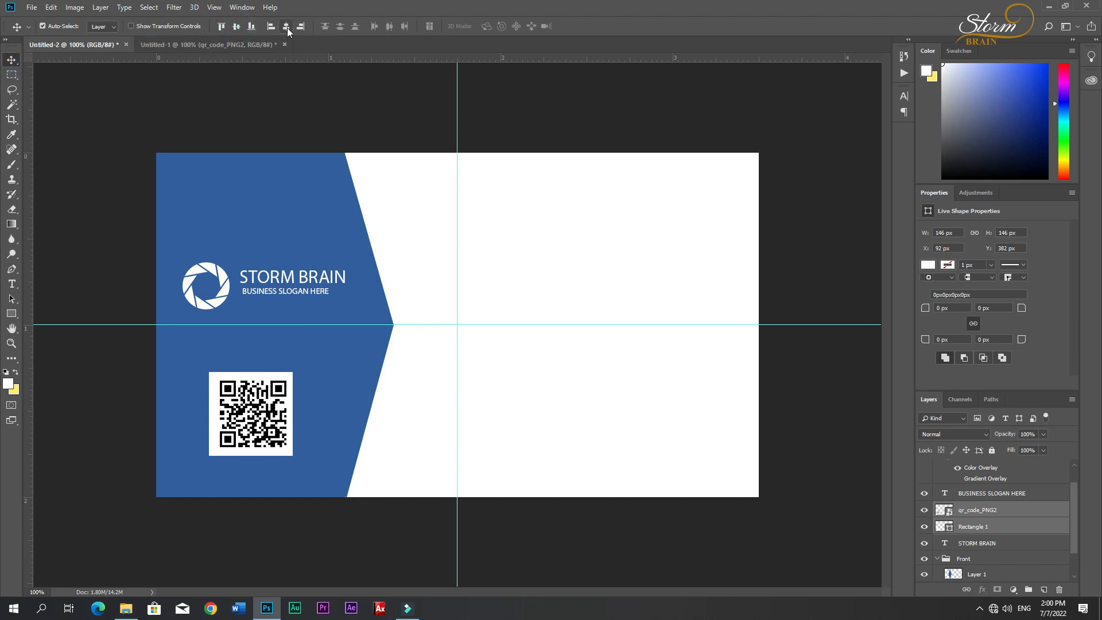
left_click(286, 26)
left_click_drag(250, 421, 256, 422)
left_click(390, 419)
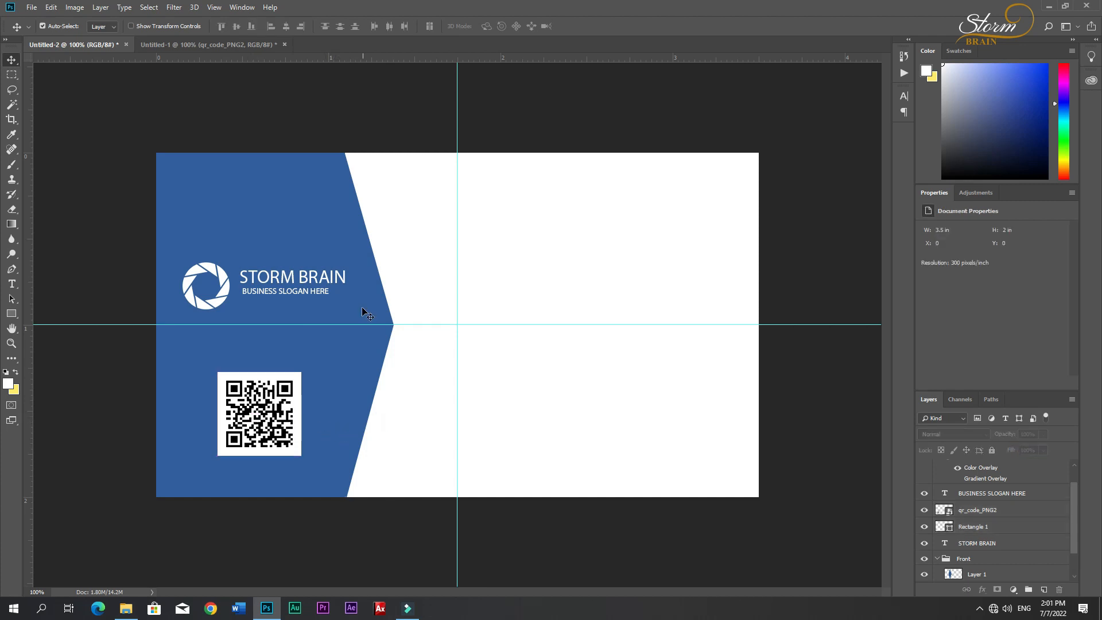
Copy the large bold STORM BRAIN heading from Untitled-1 to the upper right of the Untitled-2 card, at X 2.21 in, Y 0.33 in.
left_click(178, 43)
left_click(574, 256)
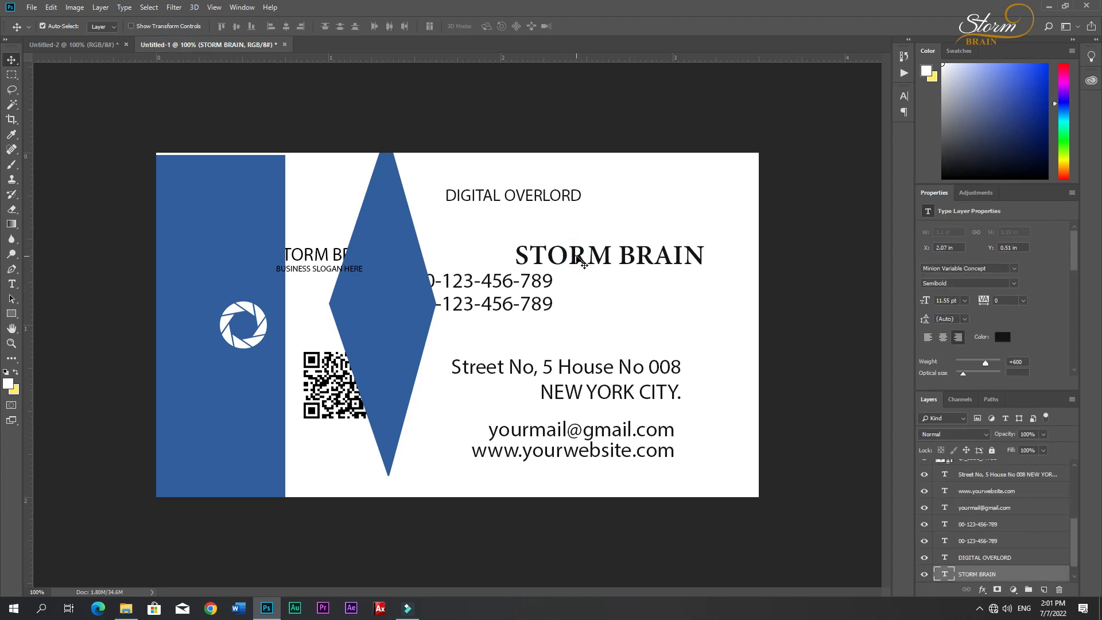
left_click_drag(581, 263, 615, 253)
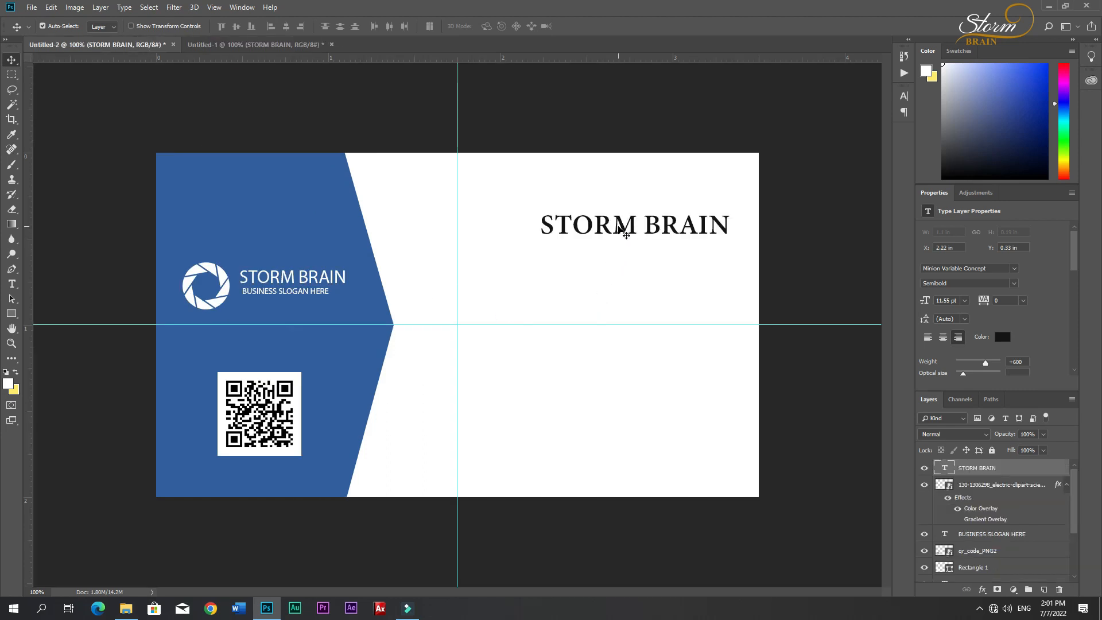
left_click_drag(624, 227, 619, 231)
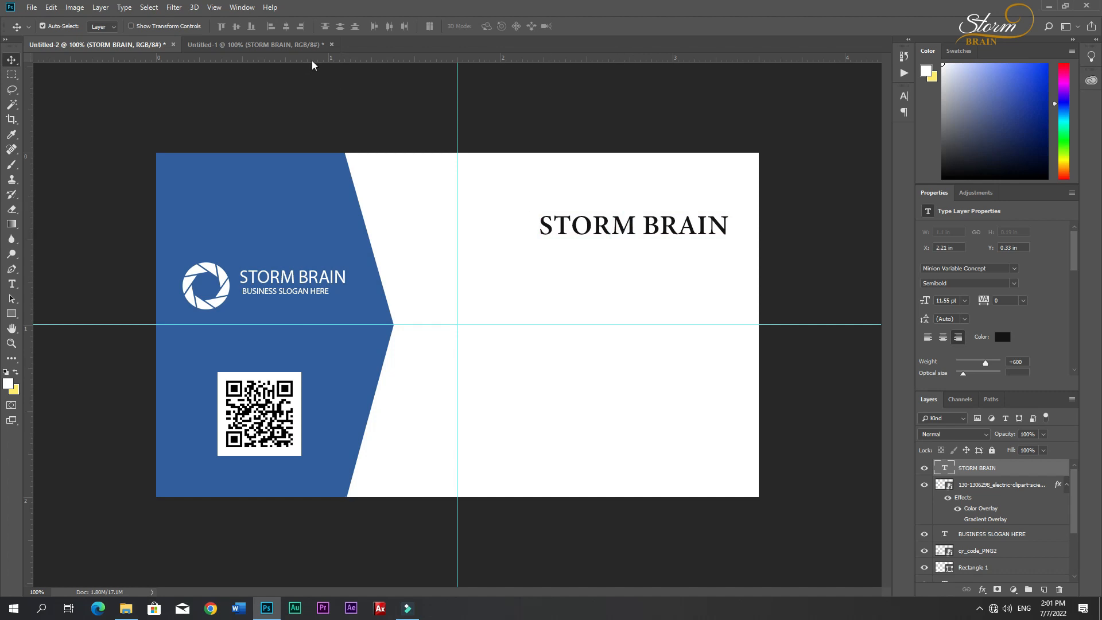
Copy the DIGITAL OVERLORD text from Untitled-1 beneath the large heading, flush with its right end, and nudge it up closer.
left_click(256, 45)
left_click_drag(494, 198, 711, 254)
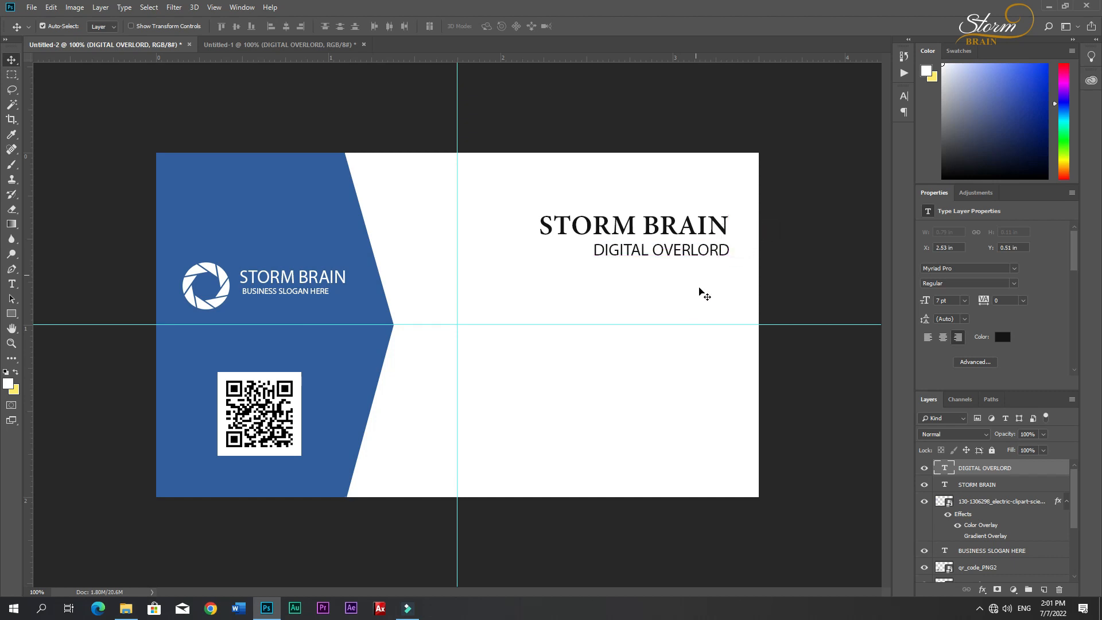
key("Up")
key("Up")
key("Up")
key("Up")
key("Up")
key("Up")
key("Up")
key("Up")
left_click(241, 119)
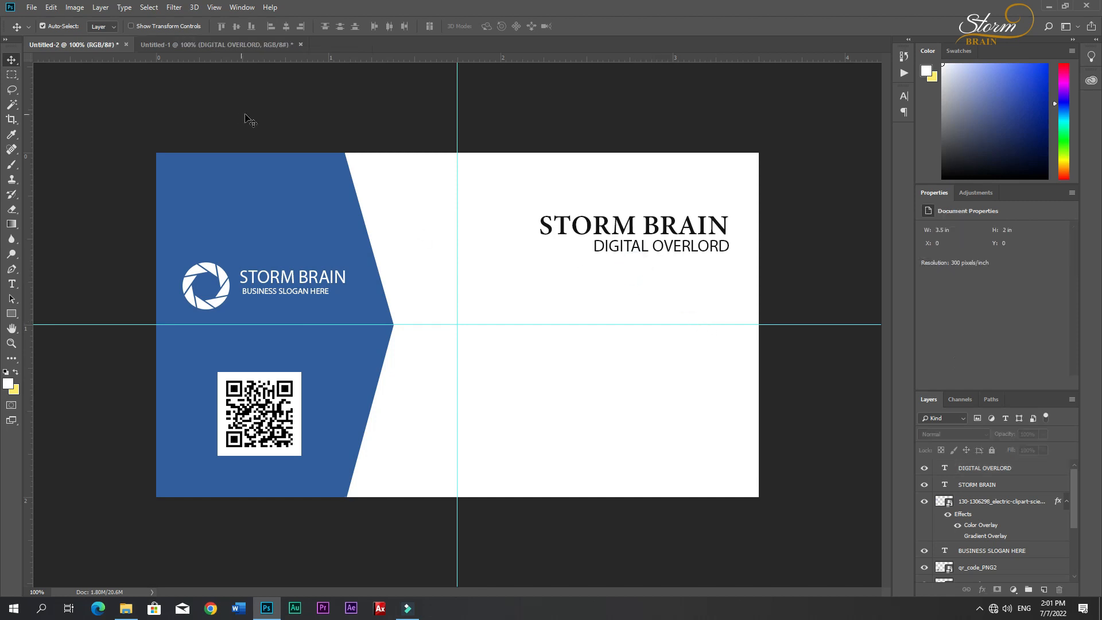
Nudge the large STORM BRAIN heading and the DIGITAL OVERLORD text up together to Y 0.22 in.
left_click(701, 230)
left_click(703, 246, "shift")
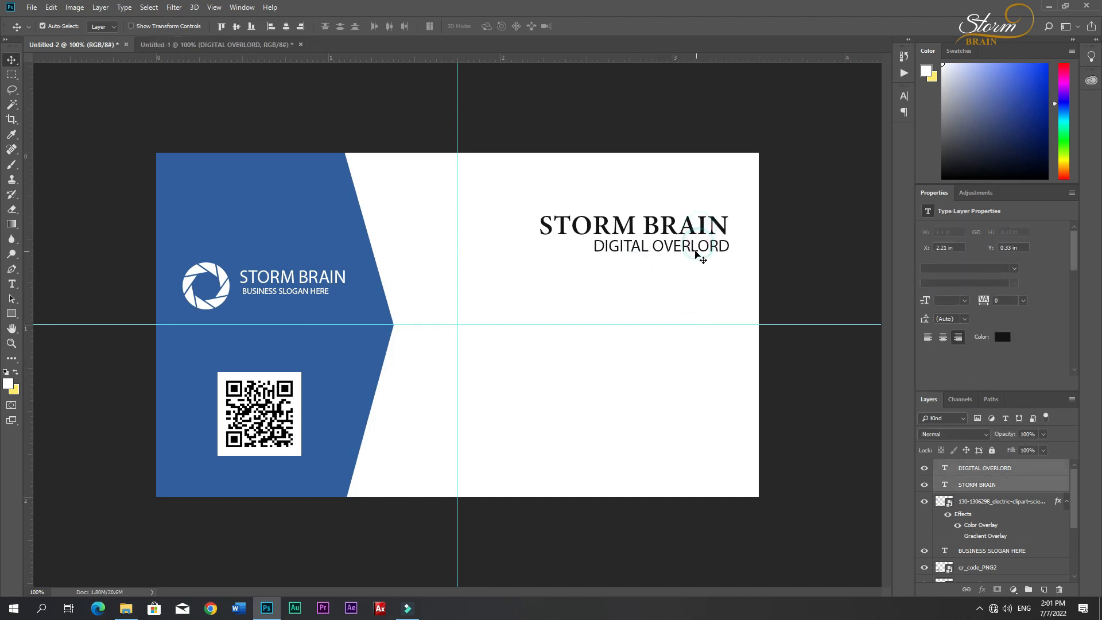
key("Up")
key("Up")
key("Up")
key("Up")
key("Up")
key("Up")
key("Up")
key("Up")
key("Up")
key("Up")
key("Up")
key("Up")
key("Up")
key("Up")
key("Up")
key("Up")
key("Up")
key("Up")
key("Up")
key("Up")
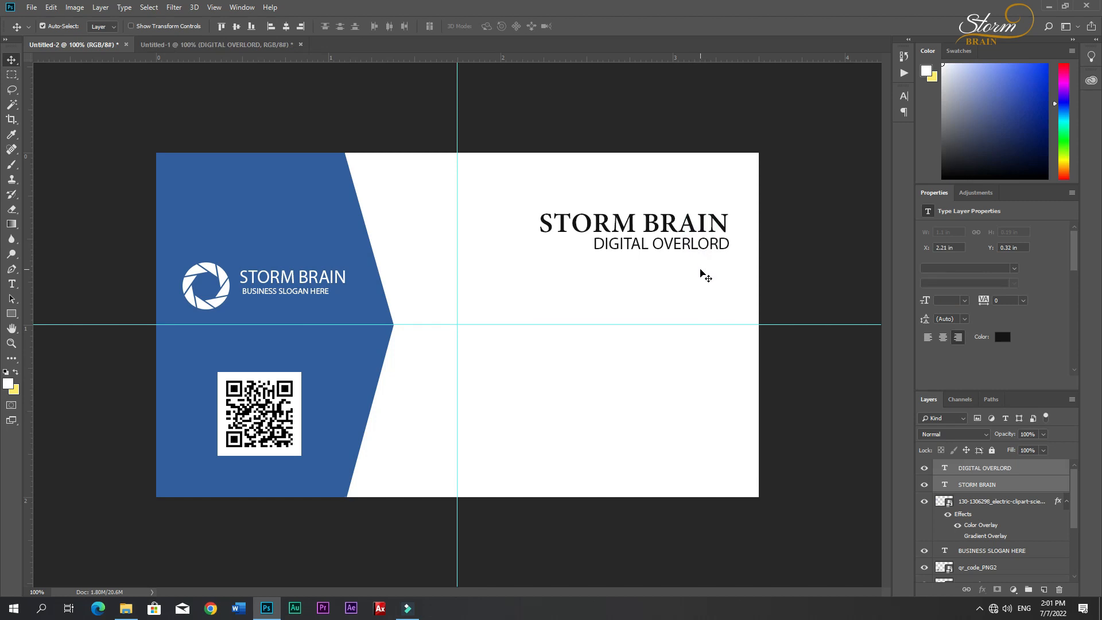
key("Up")
key("Up")
key("Up")
key("Up")
key("Up")
key("Up")
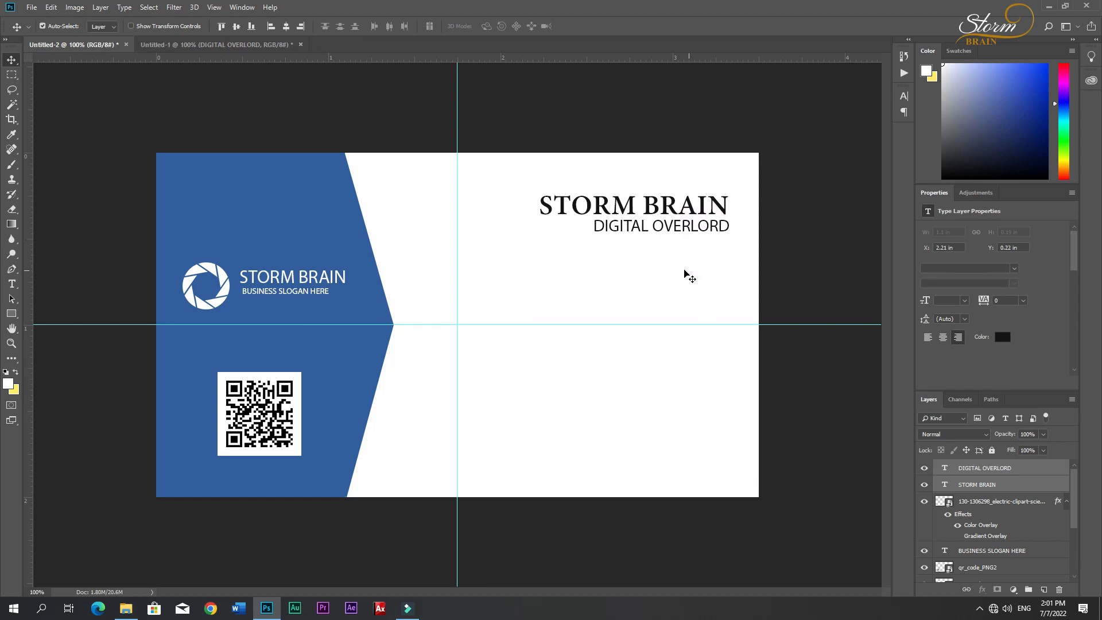
Copy both phone number lines from Untitled-1 beneath DIGITAL OVERLORD on the Untitled-2 card, flush with its right end, and nudge them up.
left_click(190, 45)
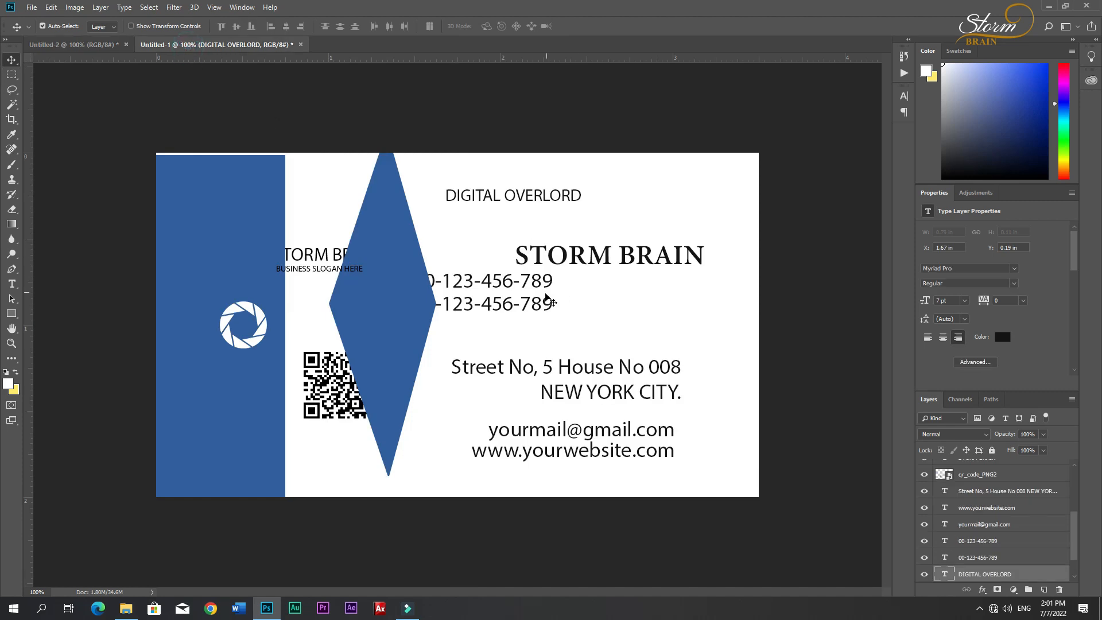
left_click(538, 280)
left_click(533, 302, "shift")
left_click_drag(534, 303, 667, 300)
key("Up")
key("Up")
key("Up")
key("Up")
key("Up")
key("Up")
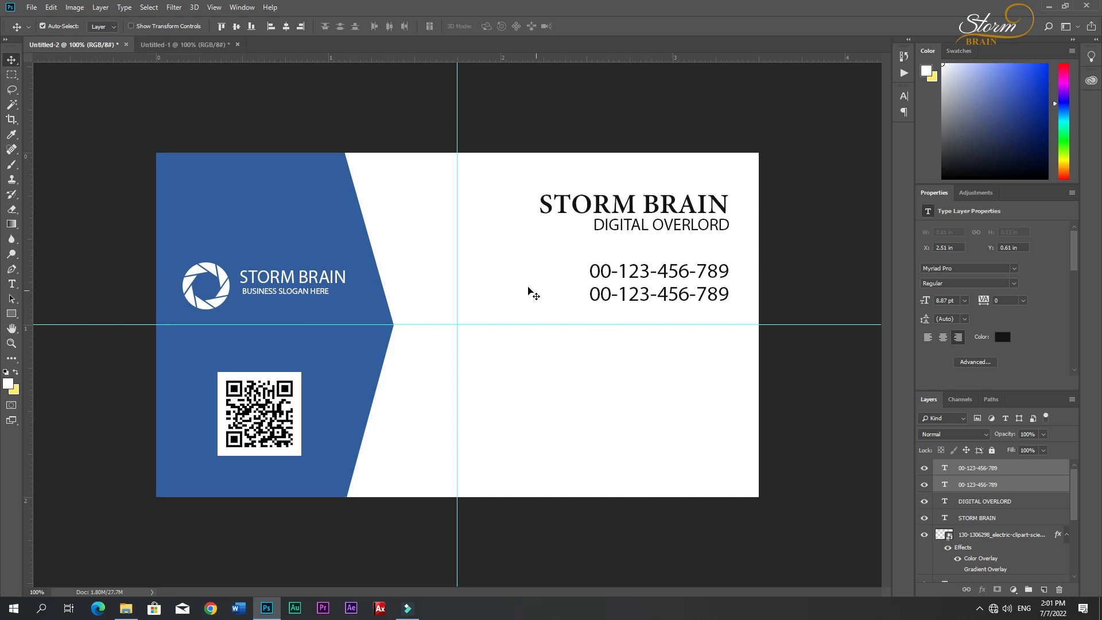
left_click(167, 45)
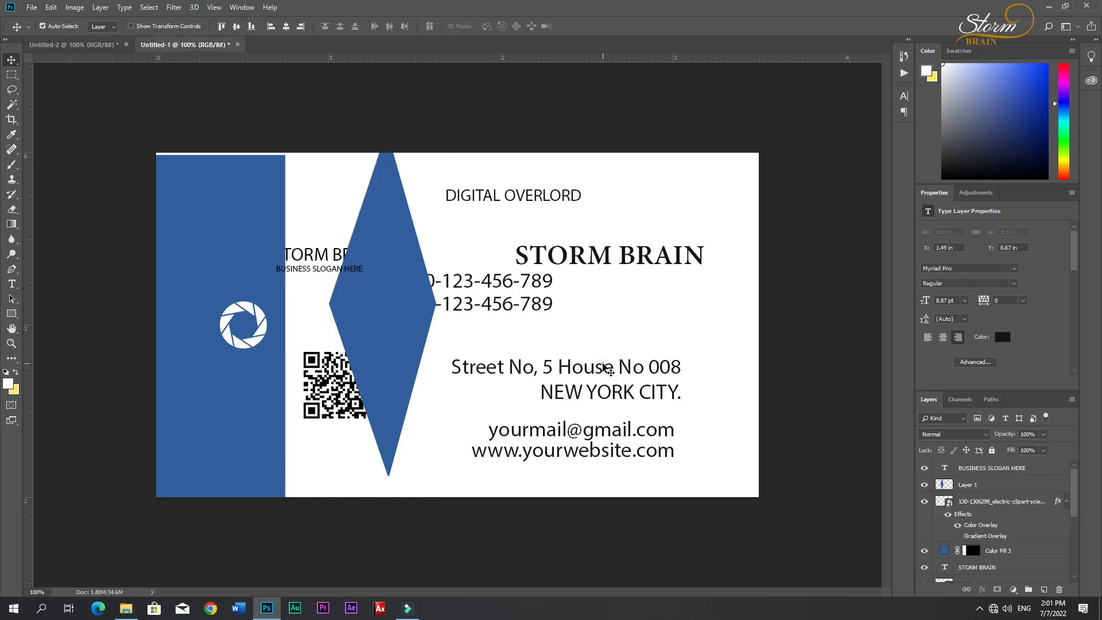
left_click(606, 370)
left_click(576, 439)
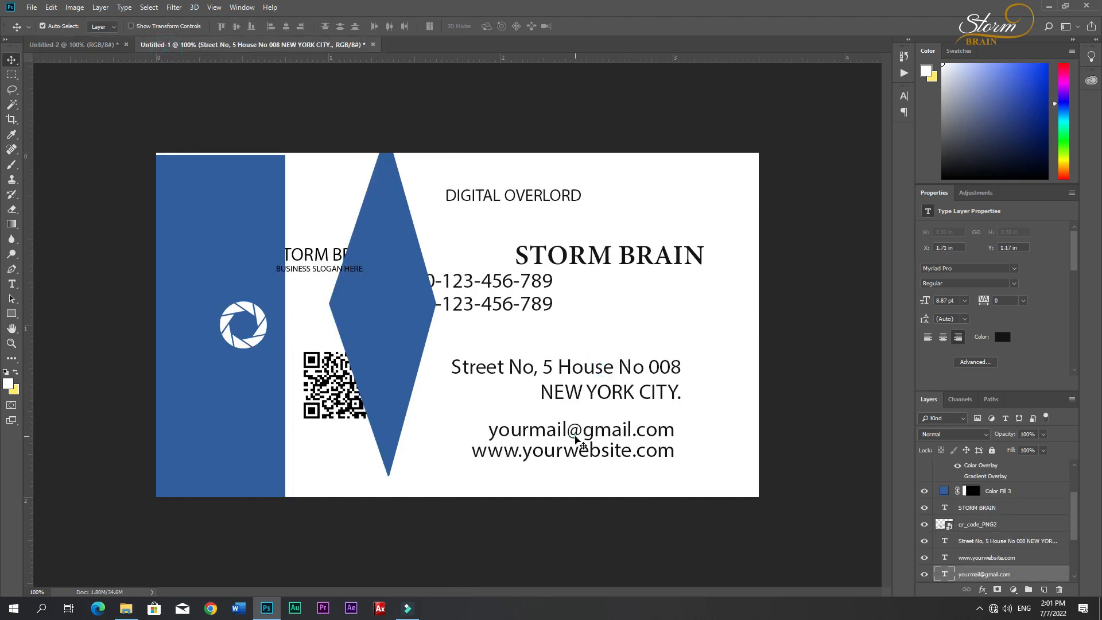
left_click(580, 455, "shift")
left_click_drag(580, 455, 683, 359)
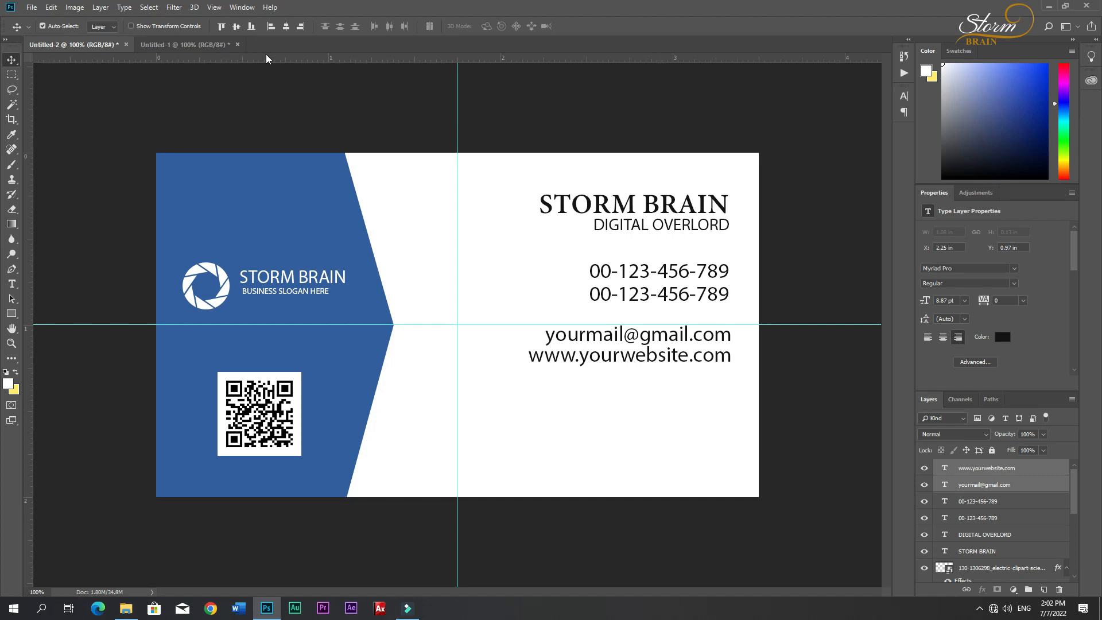
Copy the two-line street address from Untitled-1 beneath the website text on the Untitled-2 card, at X 1.98 in, Y 1.33 in.
left_click(207, 44)
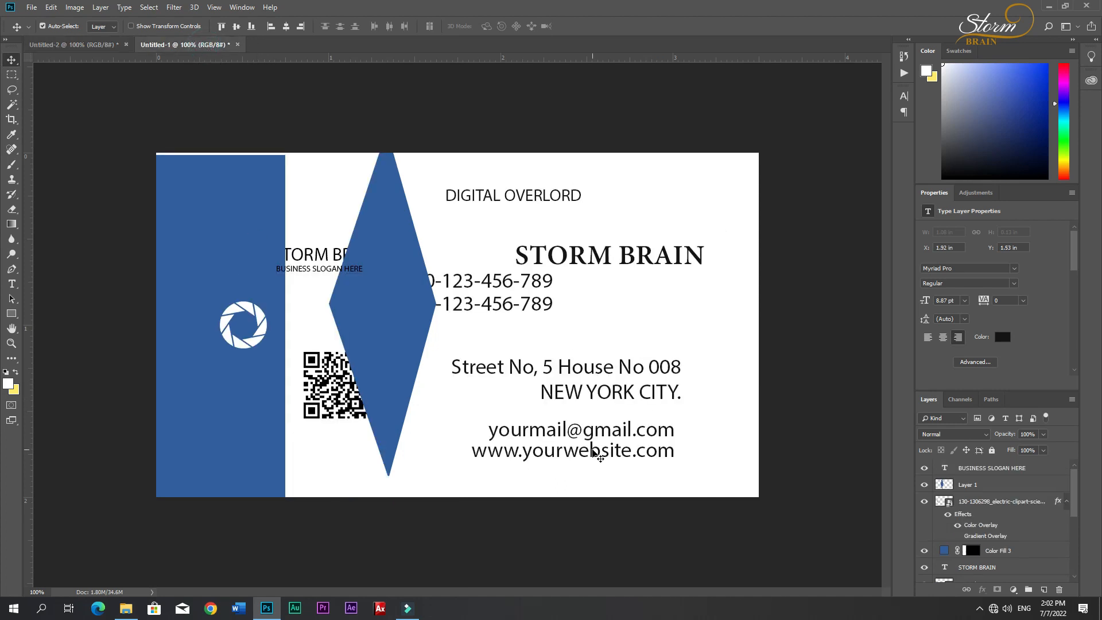
left_click_drag(580, 393, 628, 434)
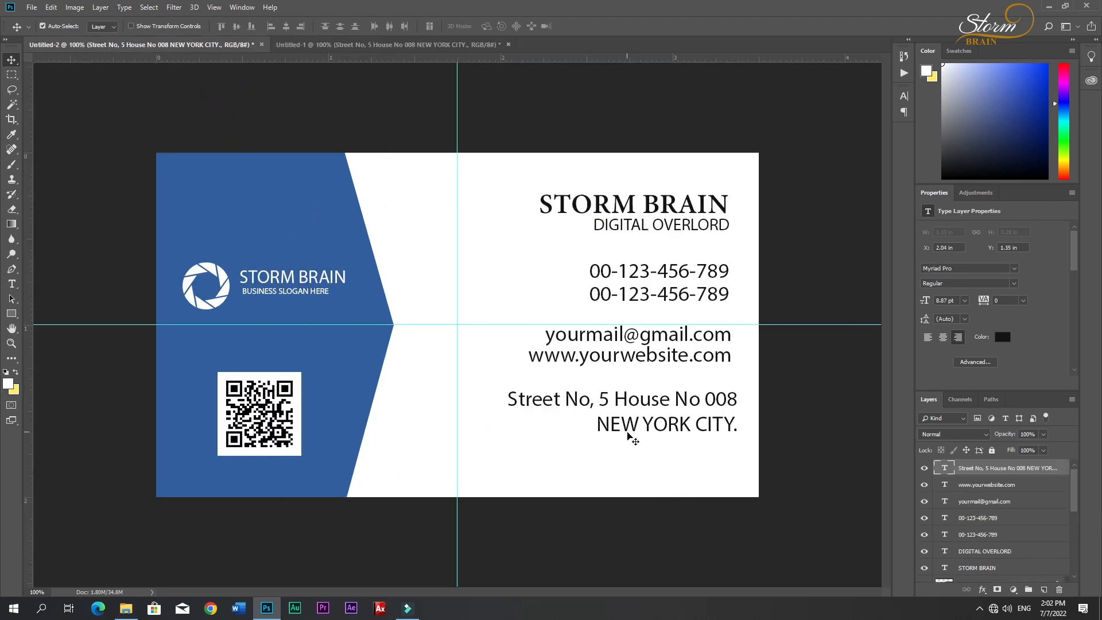
left_click_drag(641, 426, 639, 419)
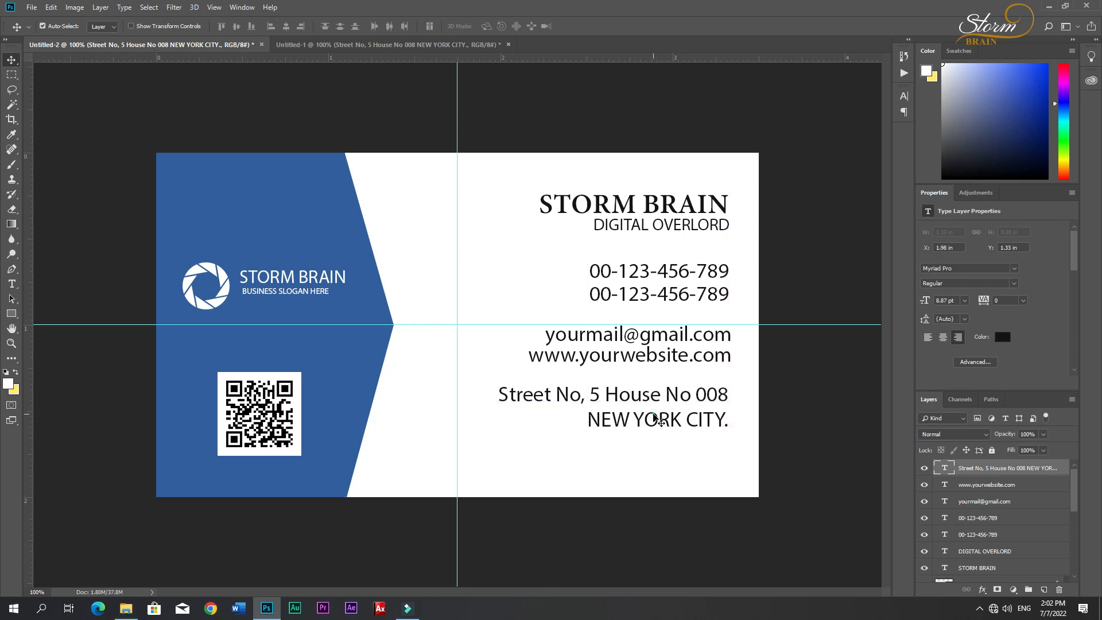
Nudge the STORM BRAIN heading and all texts beneath it down together until the heading sits at Y 0.29 in.
left_click(660, 354, "shift")
left_click(663, 336, "shift")
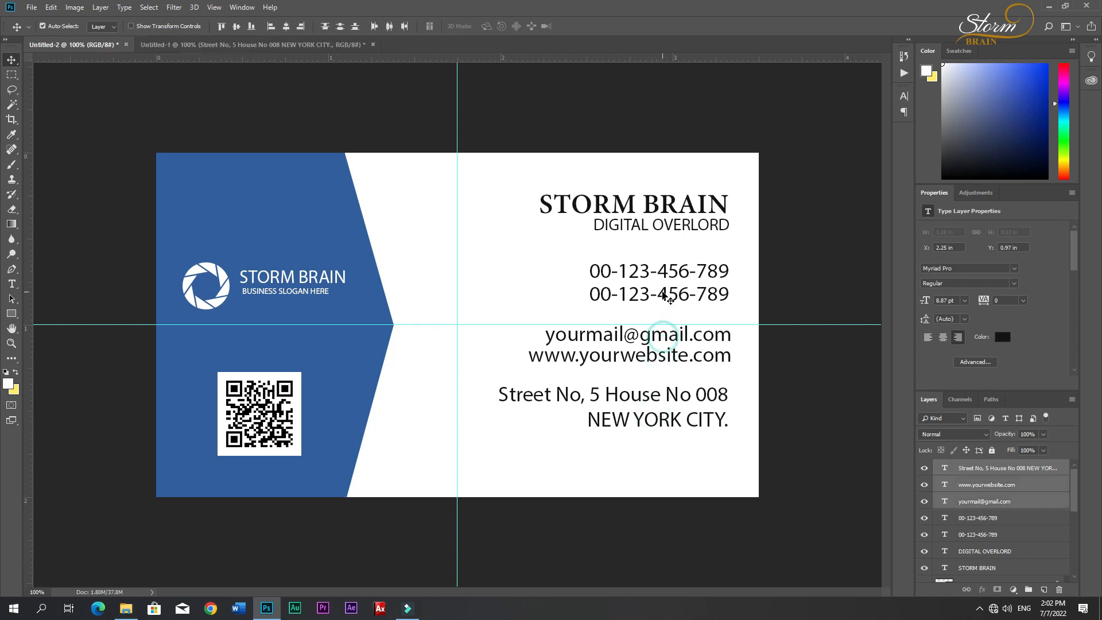
left_click(664, 293, "shift")
left_click(660, 271, "shift")
left_click(661, 225, "shift")
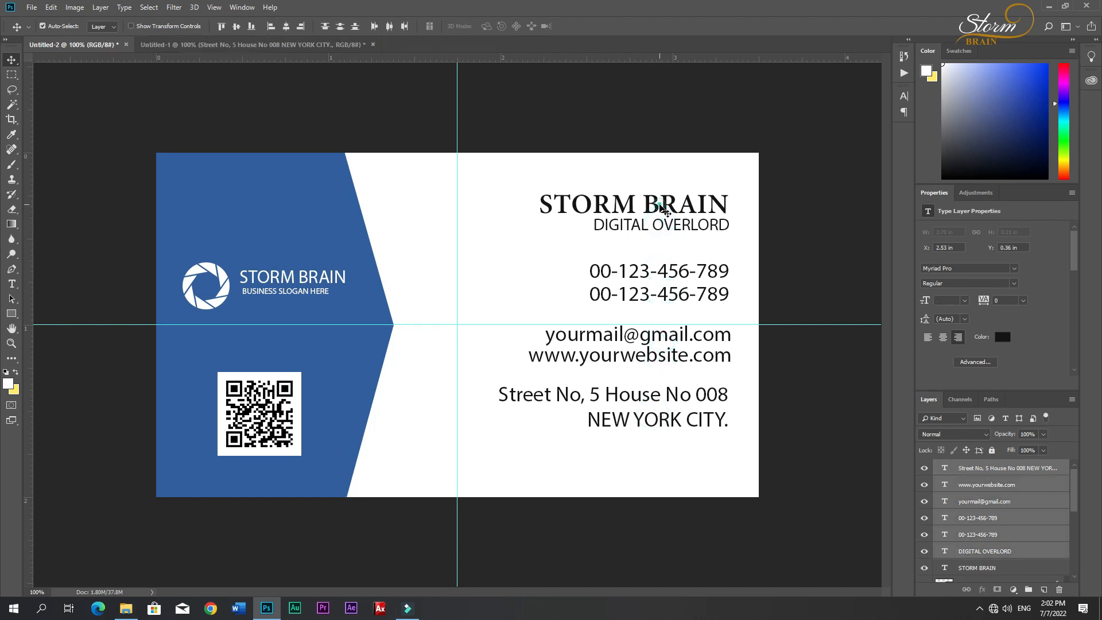
left_click(661, 209, "shift")
key("Down")
key("Down")
key("Down")
key("Down")
key("Down")
key("Down")
key("Down")
key("Down")
key("Down")
key("Down")
key("Down")
key("Down")
key("Down")
key("Down")
key("Down")
key("Down")
key("Down")
key("Down")
key("Down")
key("Down")
key("Down")
key("Down")
key("Down")
key("Down")
key("Down")
key("Down")
key("Down")
key("Down")
key("Down")
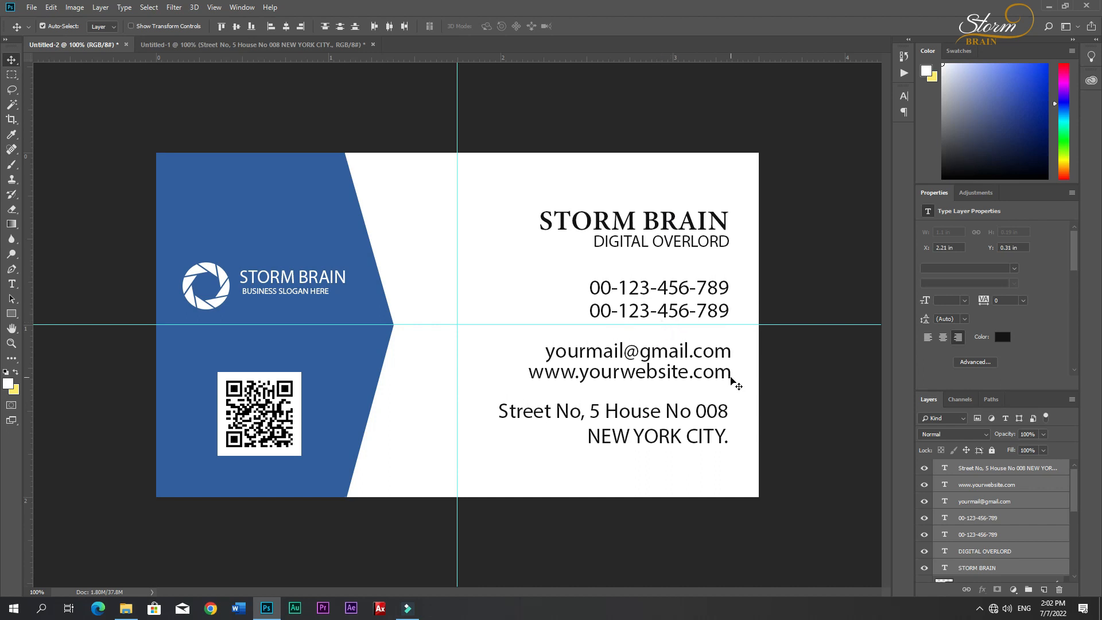
key("Up")
key("Up")
key("Up")
key("Up")
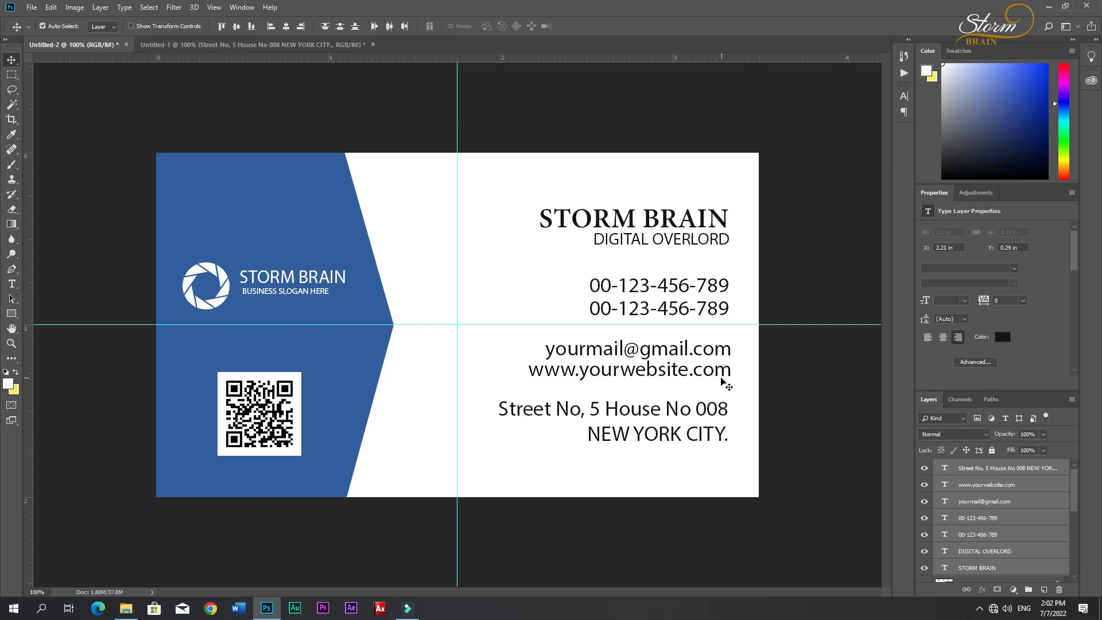
left_click(792, 382)
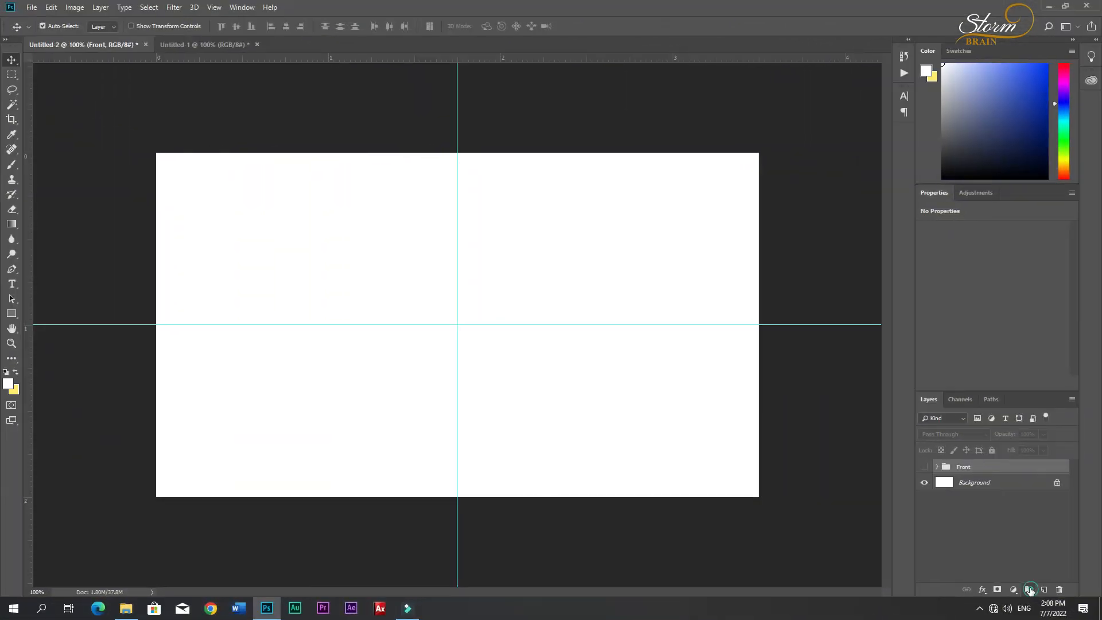
Create a new layer group above the Front group and name it BACK.
left_click(1027, 590)
double_click(967, 468)
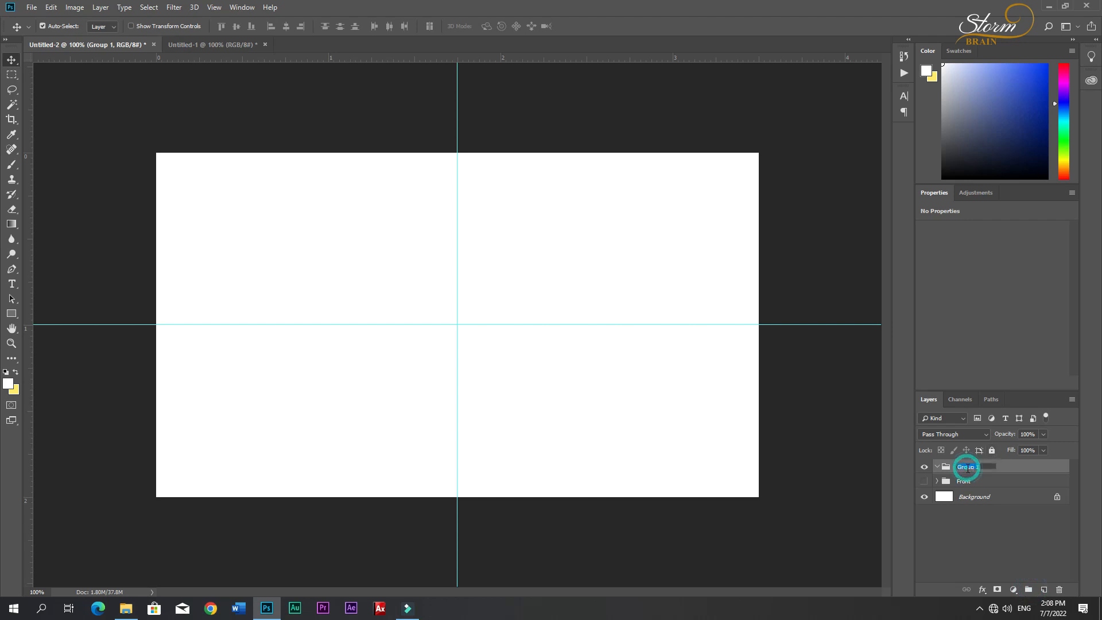
type("BACK")
key("Return")
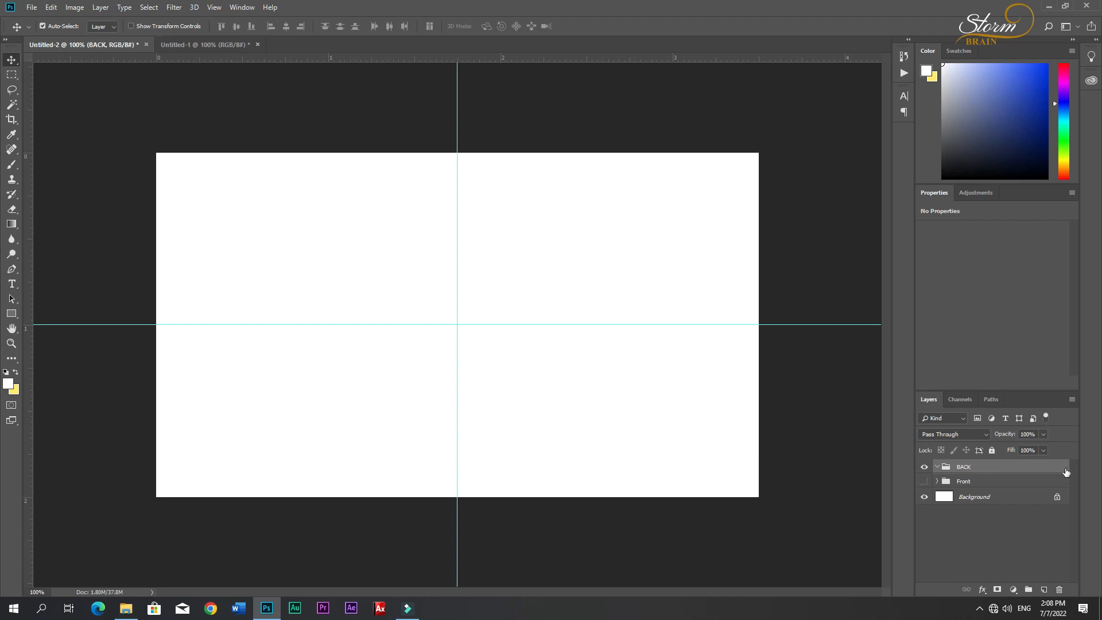
Copy the blue bar from Untitled-1 into the BACK group of Untitled-2 and move it towards the card's lower edge.
left_click(208, 41)
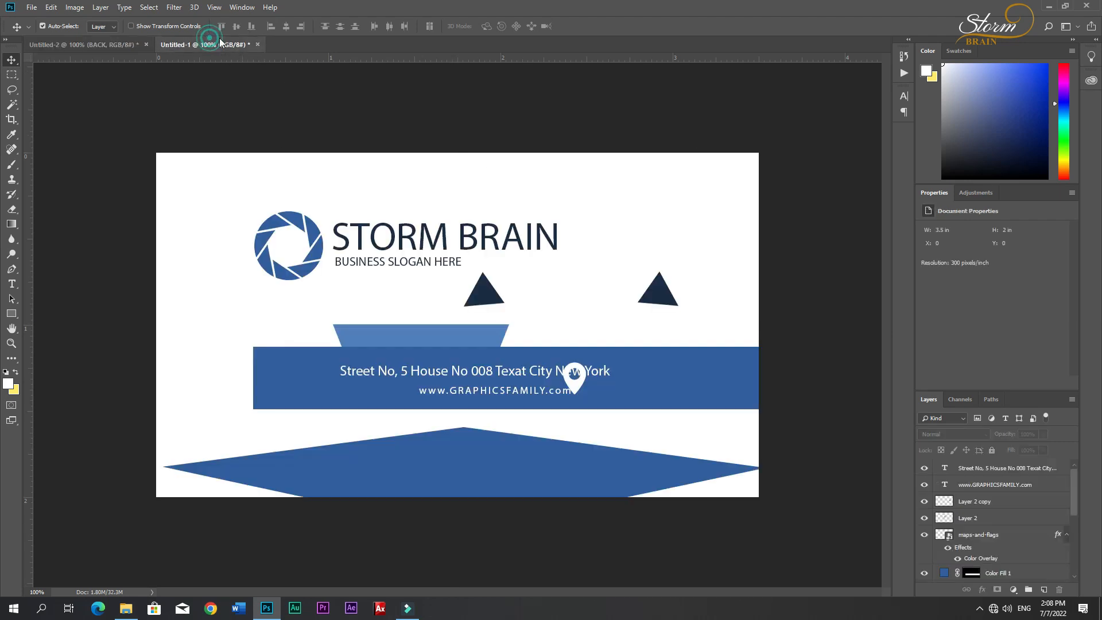
left_click_drag(292, 389, 369, 376)
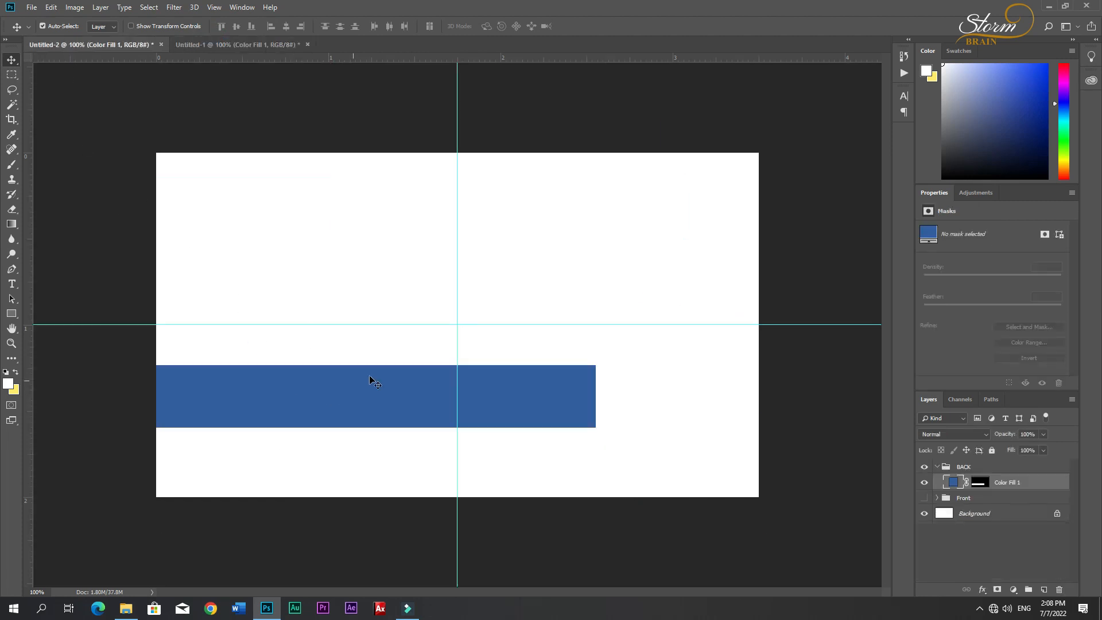
left_click_drag(307, 398, 490, 422)
Copy the wide blue diamond from Untitled-1 over the bar, peak on the vertical centre guide, at X 0 in, Y 1.4 in.
left_click(238, 46)
key("Down")
key("Down")
key("Down")
key("Down")
key("Down")
key("Down")
key("Down")
key("Down")
key("Down")
key("Down")
key("Down")
key("Down")
key("Down")
key("Down")
key("Down")
key("Down")
key("Down")
key("Down")
key("Down")
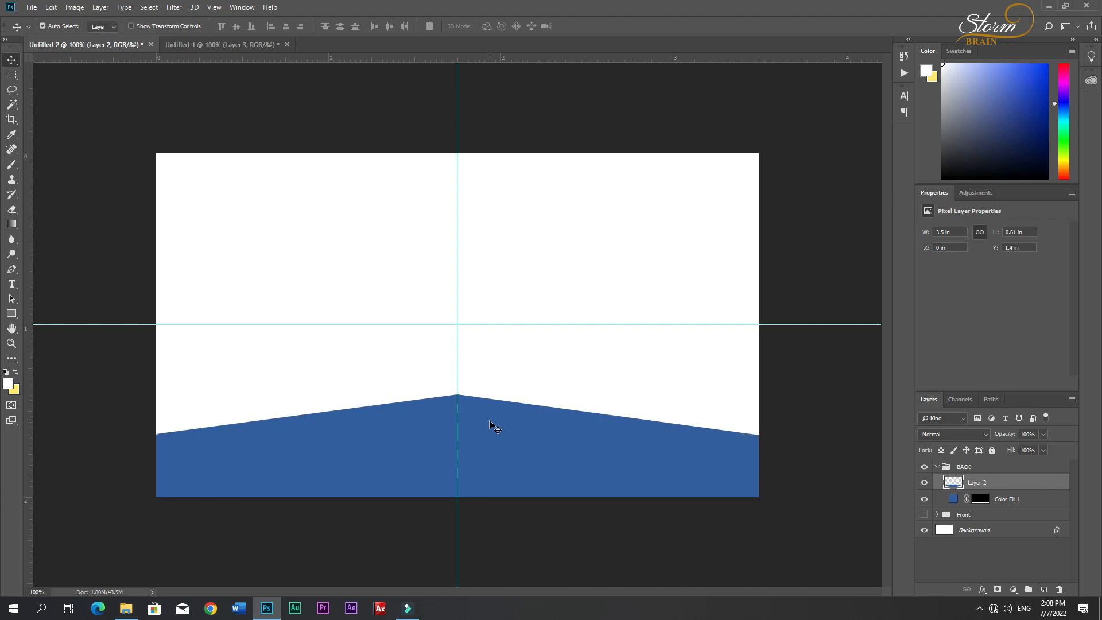
key("Down")
key("Up")
left_click(527, 395)
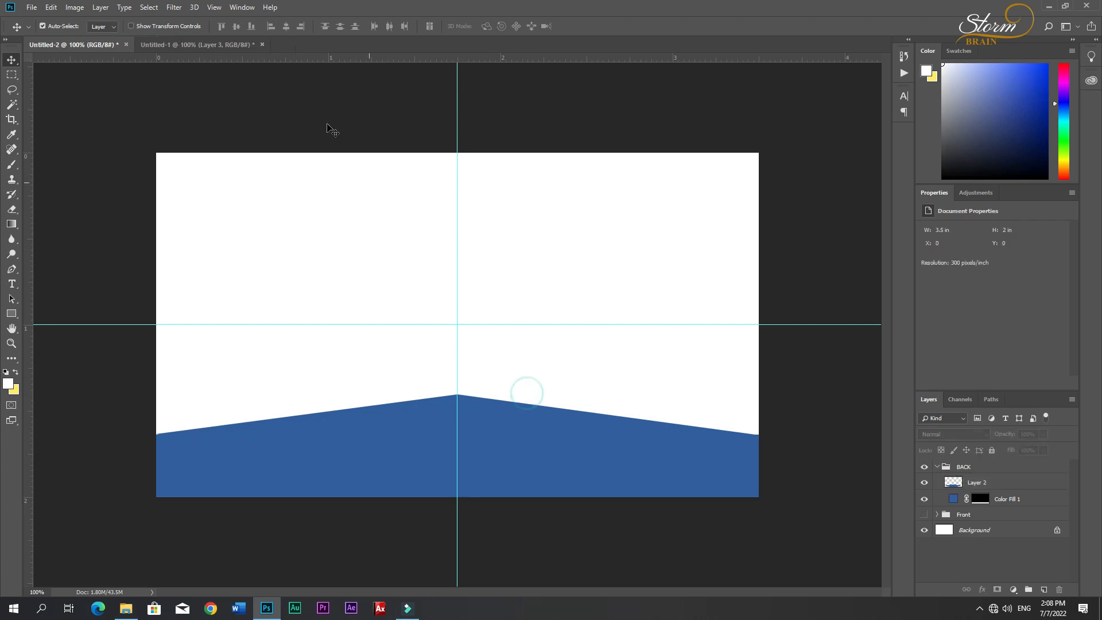
Copy the light blue trapezoid from Untitled-1 over the blue peak on the Untitled-2 card, centred on the vertical guide.
left_click(182, 43)
left_click_drag(446, 331, 460, 406)
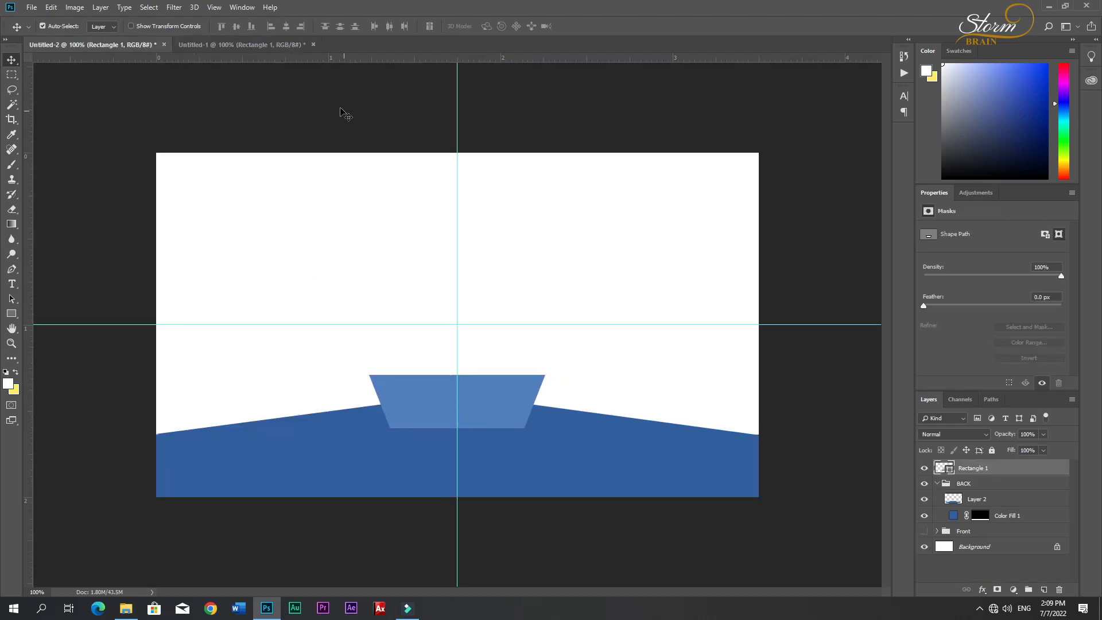
Copy both dark triangles from Untitled-1 to the trapezoid's upper corners, and move their layers into the BACK group below the blue peak layer.
left_click(278, 44)
left_click_drag(650, 293, 393, 346)
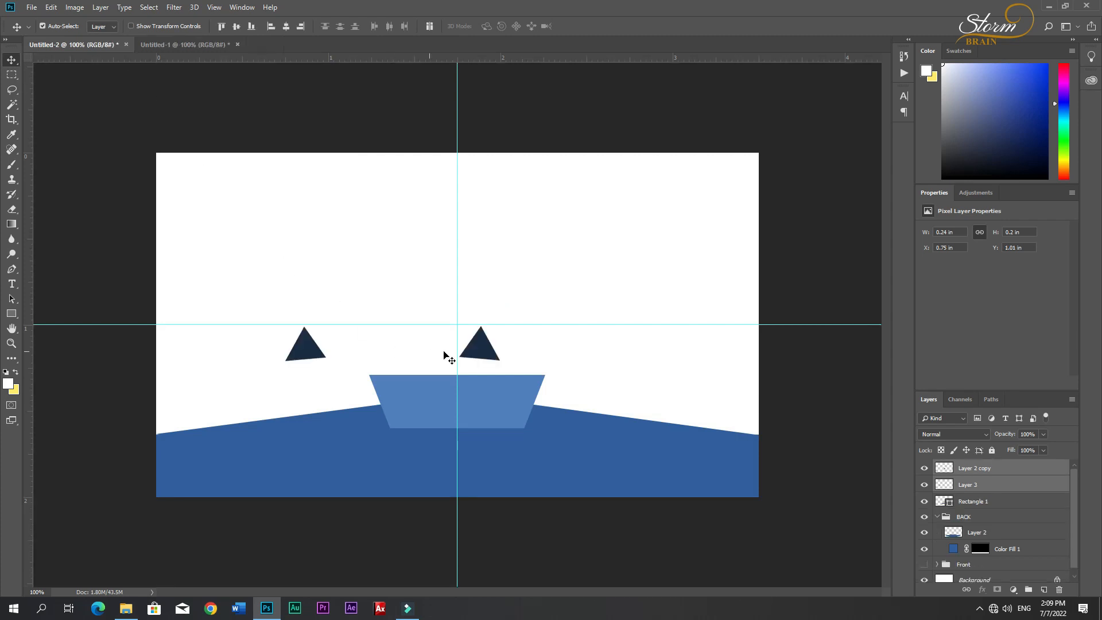
left_click_drag(485, 347, 550, 398)
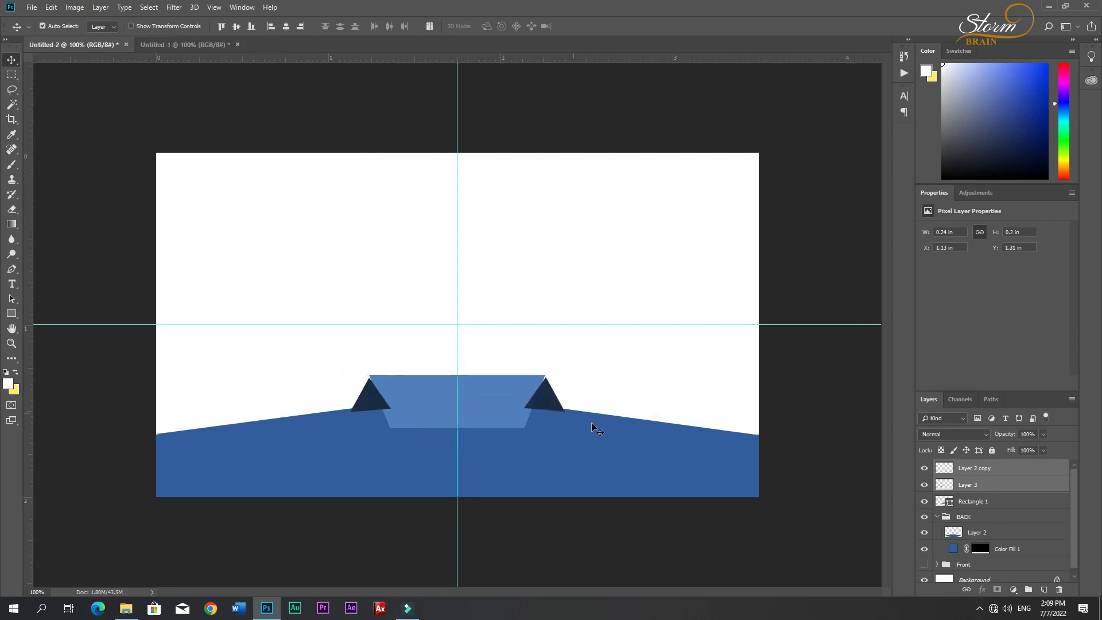
left_click_drag(979, 475, 991, 540)
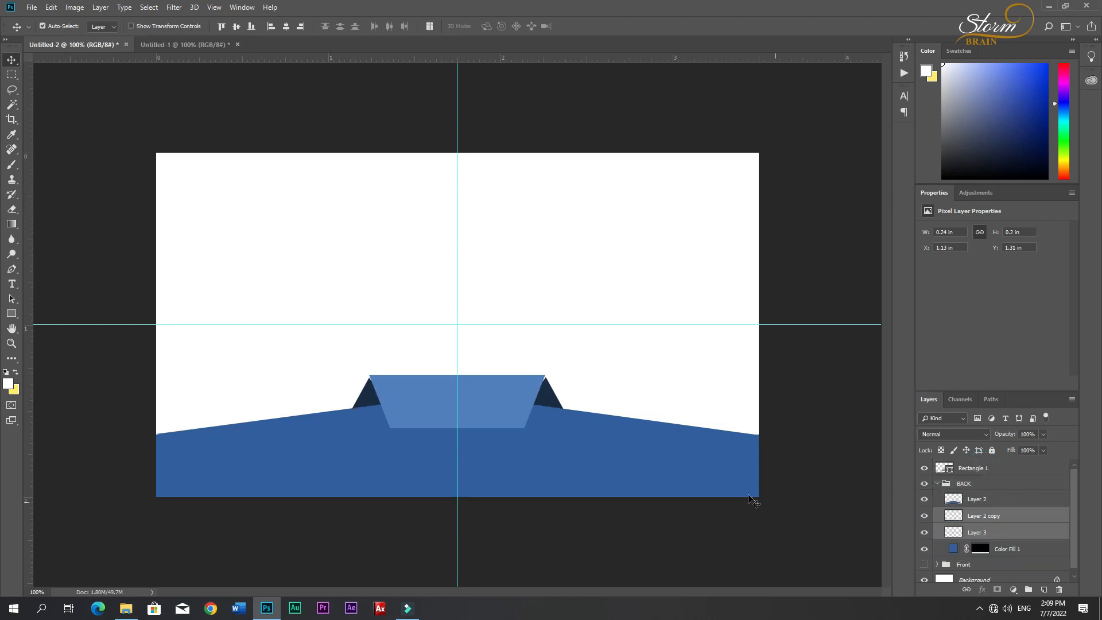
Nudge the right dark triangle to X 2.13 in, Y 1.29 in so its tip meets the trapezoid's upper right corner.
left_click(549, 400)
left_click(551, 401)
left_click(552, 400)
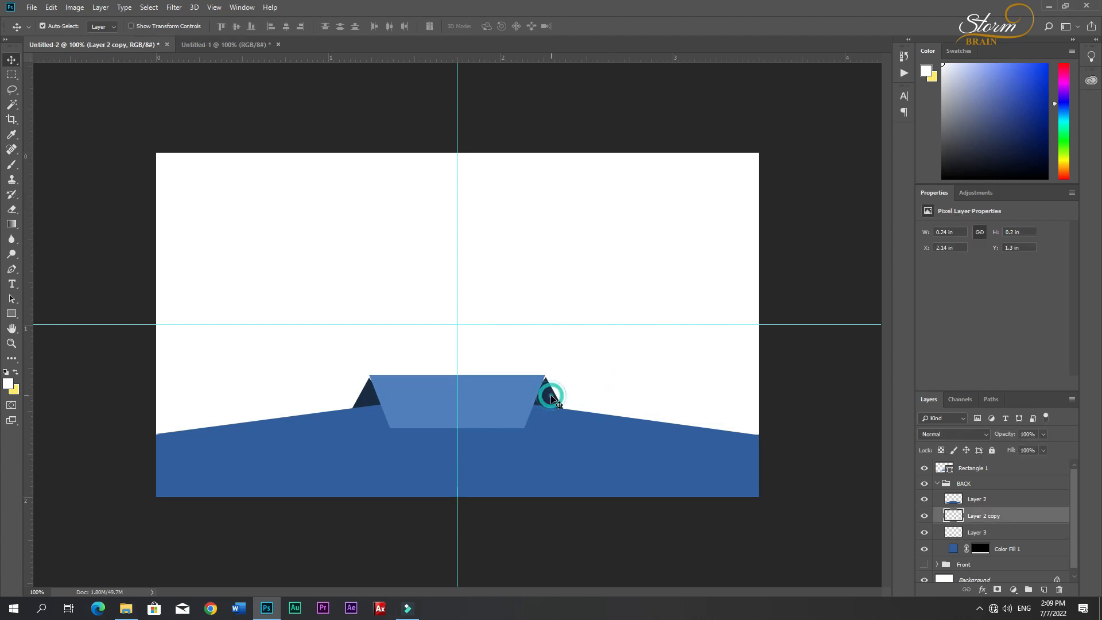
scroll(549, 400, "up", 4)
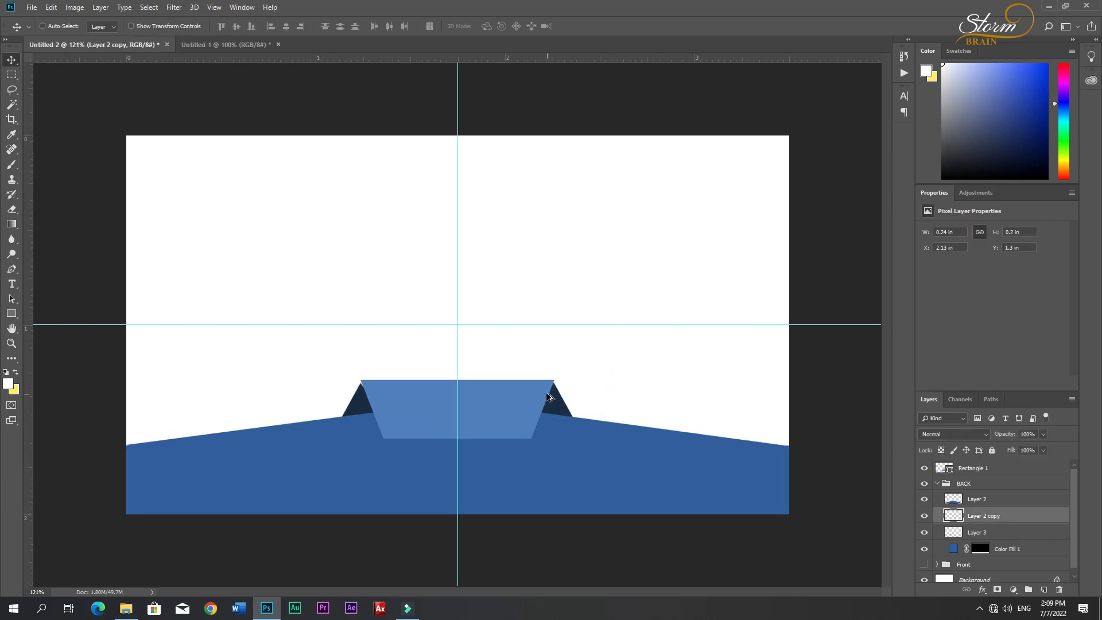
key("Up")
key("Right")
key("Right")
key("Left")
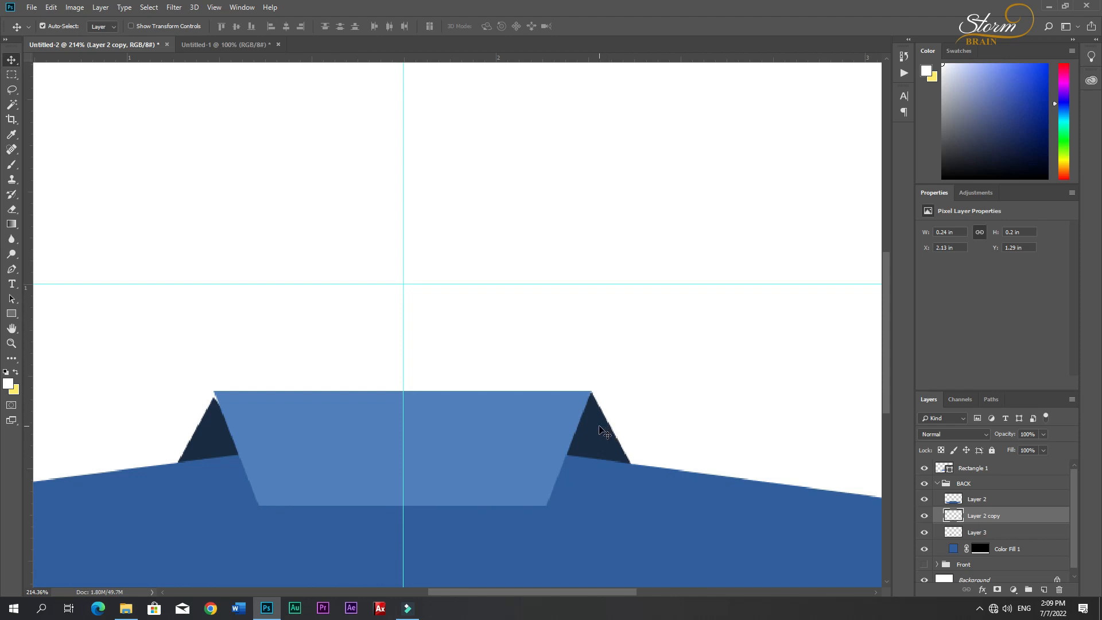
Move the left dark triangle up to Y 1.29 in so its tip meets the trapezoid's upper left corner.
left_click_drag(213, 423, 209, 425)
key("Left")
key("Left")
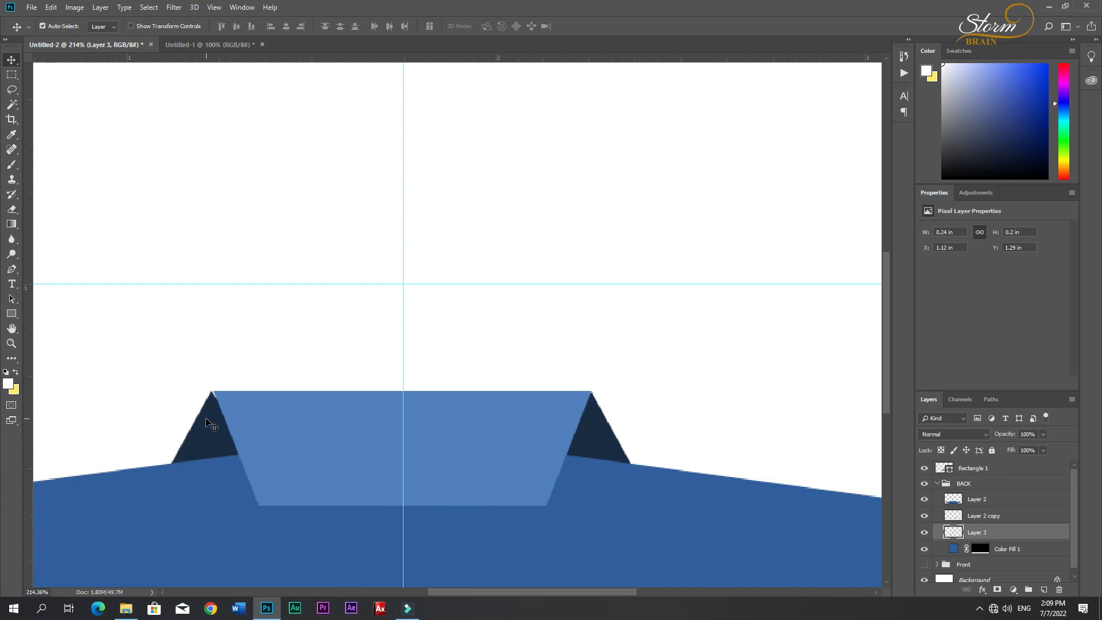
key("Right")
left_click(301, 364)
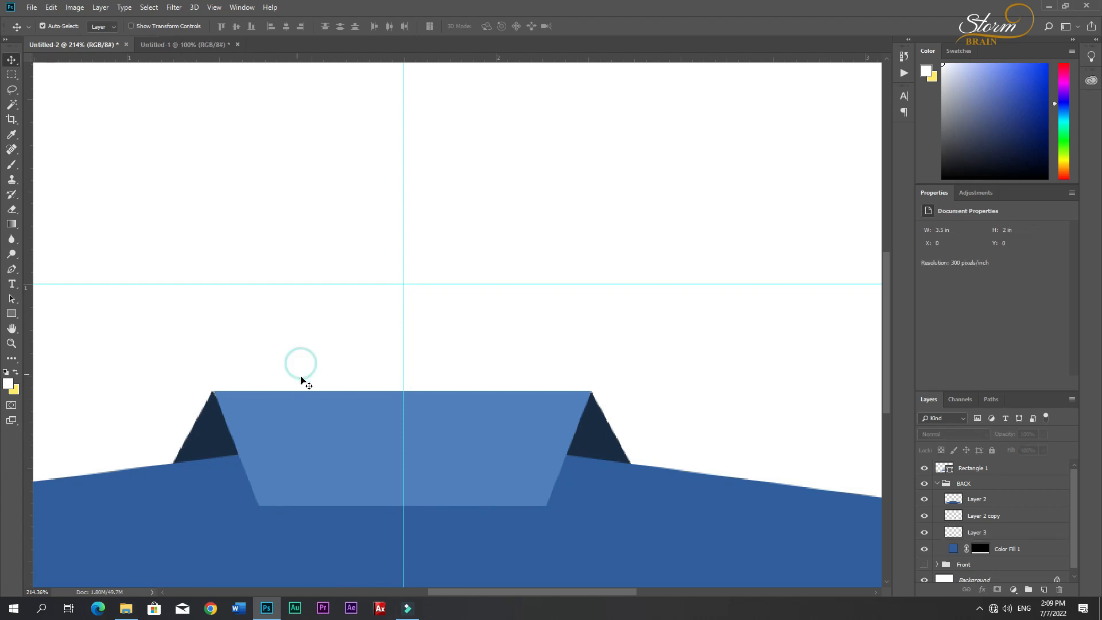
key("ctrl+minus")
key("ctrl+minus")
key("ctrl+Tab")
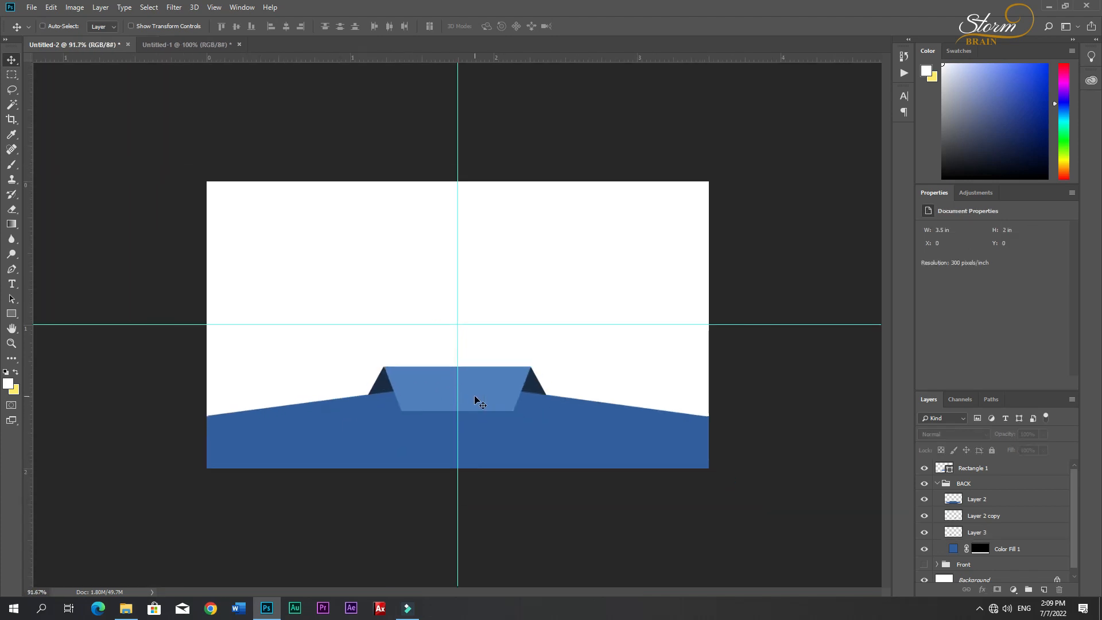
key("ctrl+Tab")
left_click(198, 46)
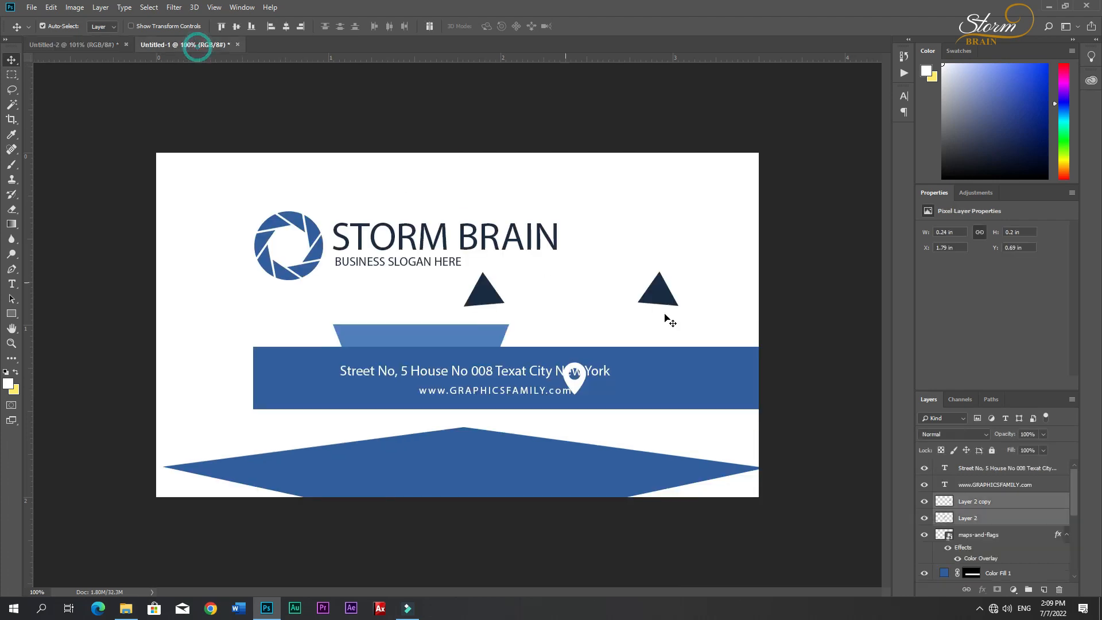
left_click(457, 376)
left_click(470, 397, "shift")
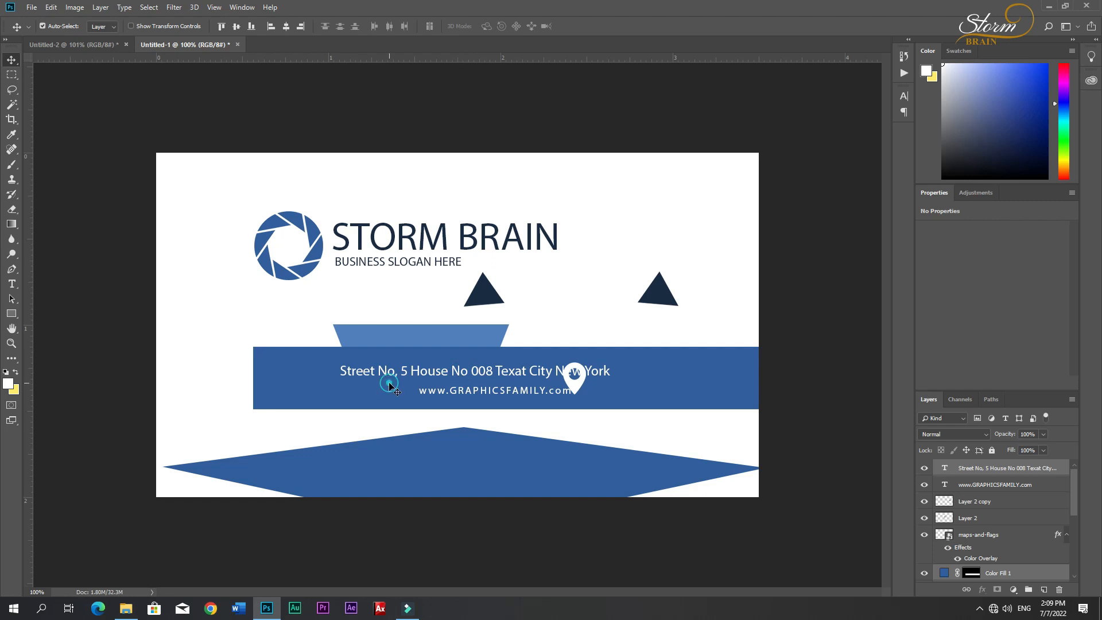
left_click(379, 439)
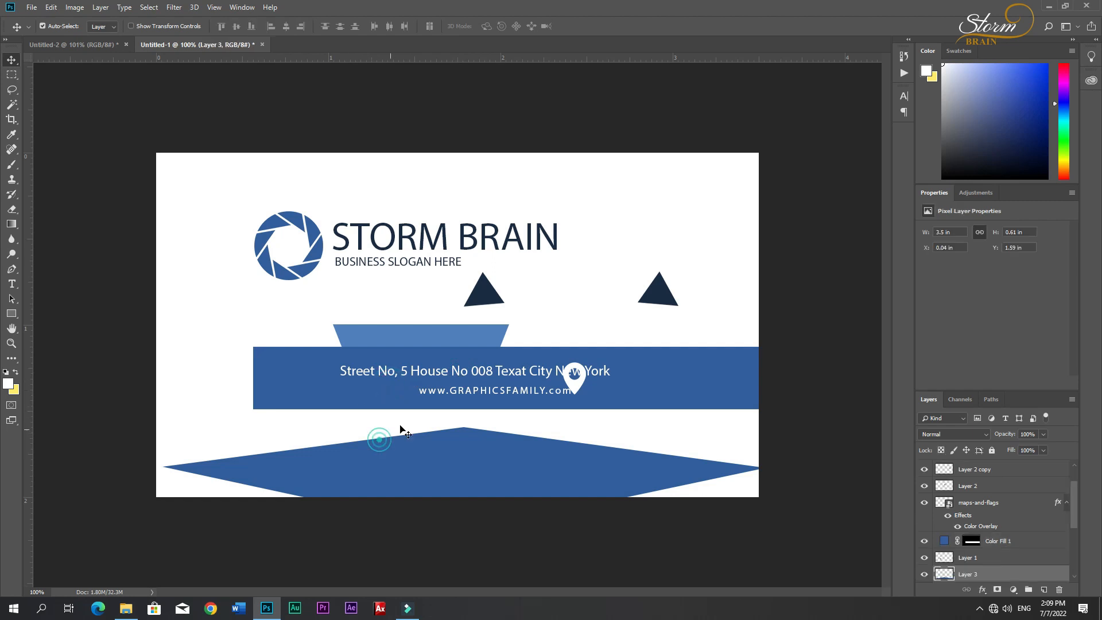
left_click(440, 395)
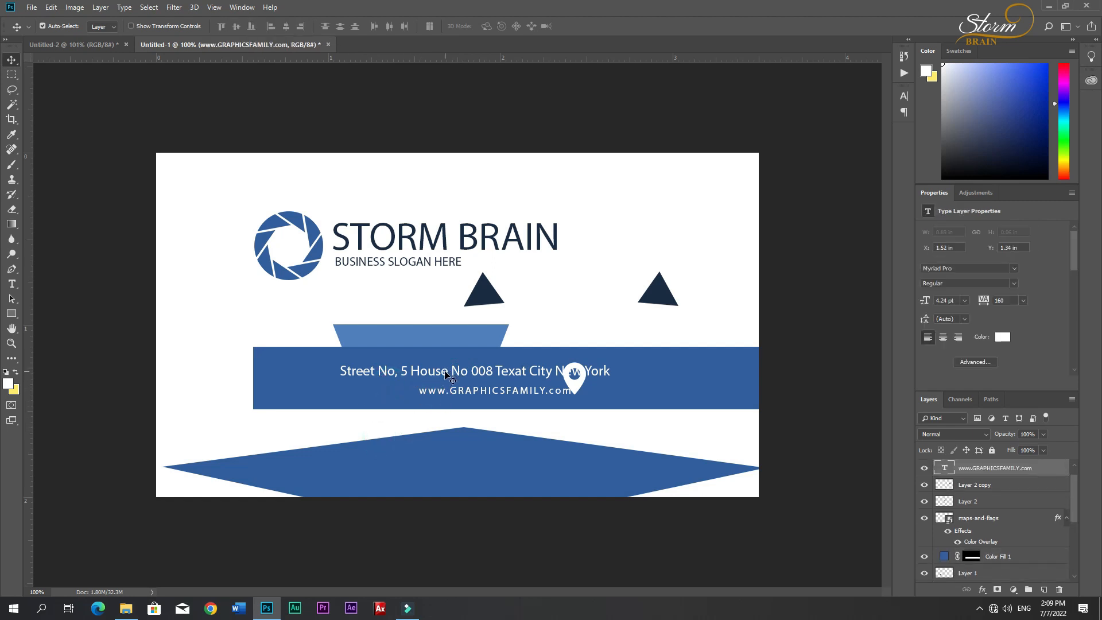
left_click(445, 374, "shift")
left_click_drag(445, 374, 310, 404)
left_click_drag(447, 483, 505, 473)
key("ctrl+t")
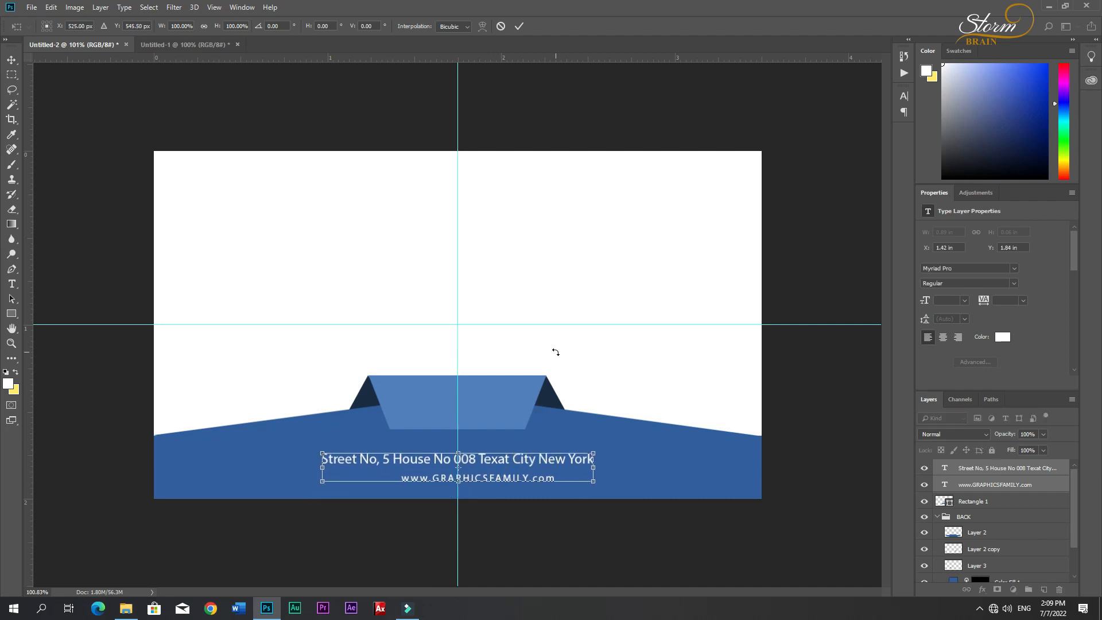
Copy the white map pin icon from Untitled-1 onto the light blue trapezoid, centred on the vertical guide.
left_click(205, 46)
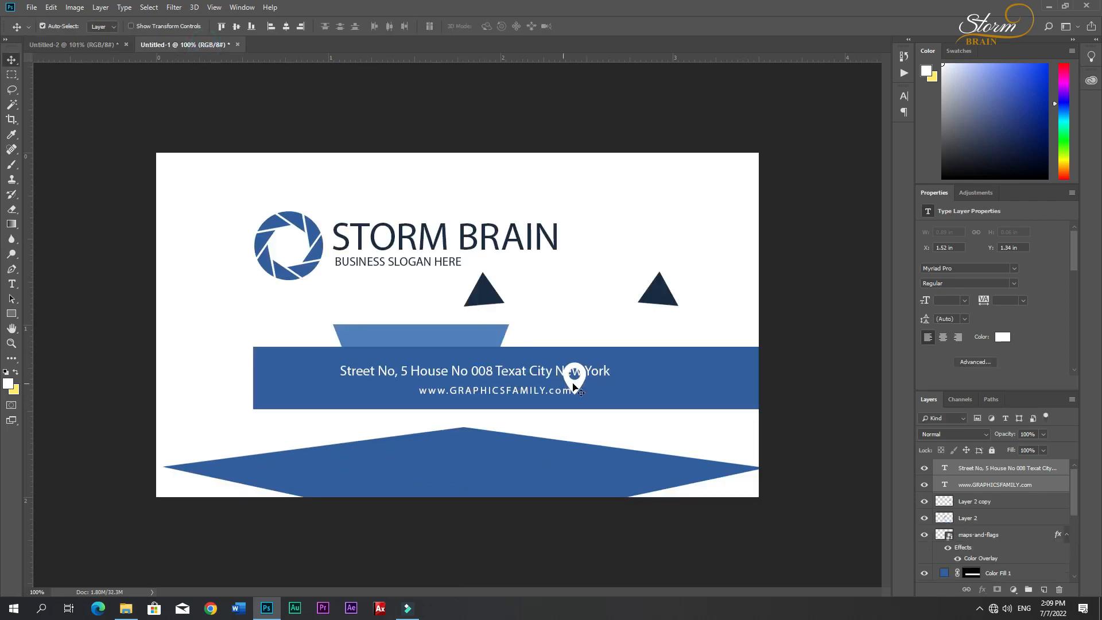
left_click_drag(576, 388, 365, 355)
left_click_drag(454, 406, 457, 405)
key("ctrl+t")
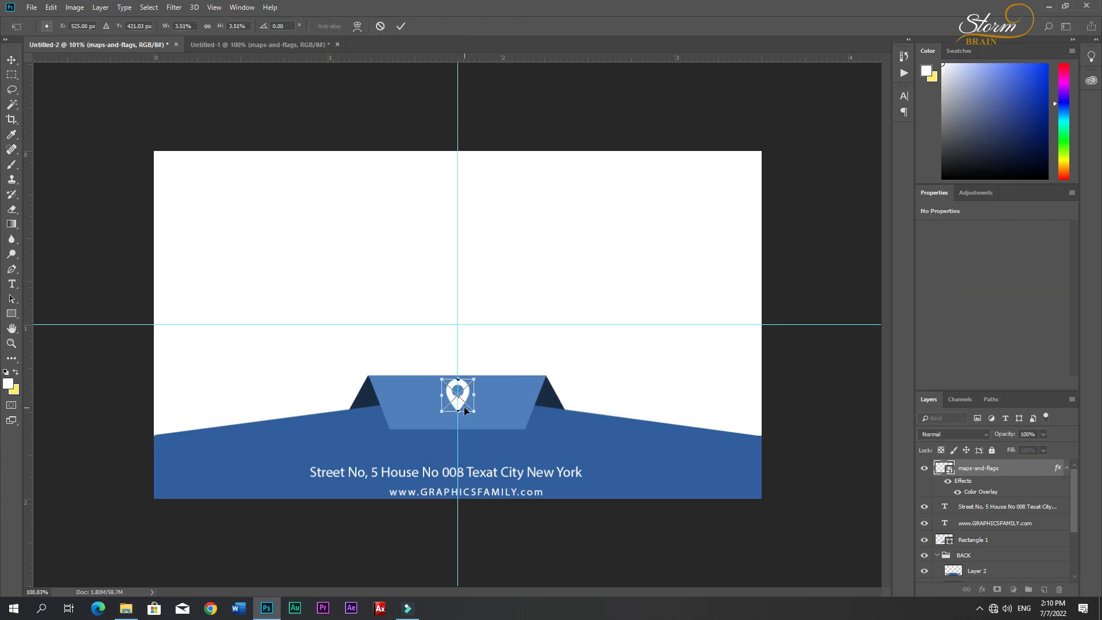
key("Return")
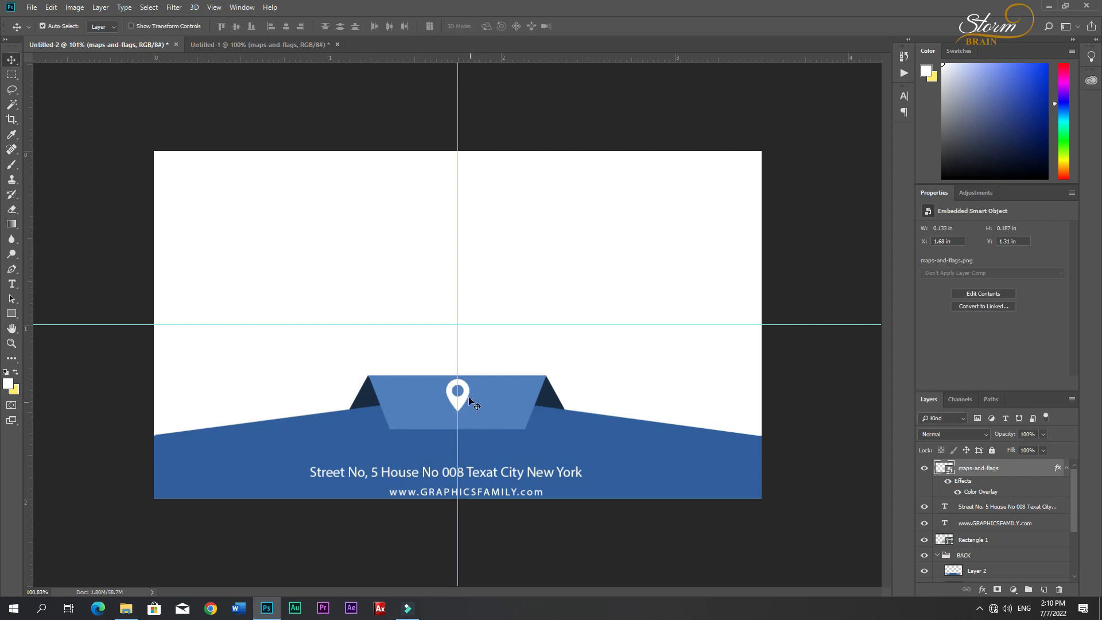
Nudge the map pin straight down to the vertical middle of the trapezoid and deselect it.
key("Down")
key("Down")
key("Down")
key("Down")
key("Down")
key("Down")
key("Down")
key("Down")
key("Down")
key("Down")
key("Down")
left_click(571, 364)
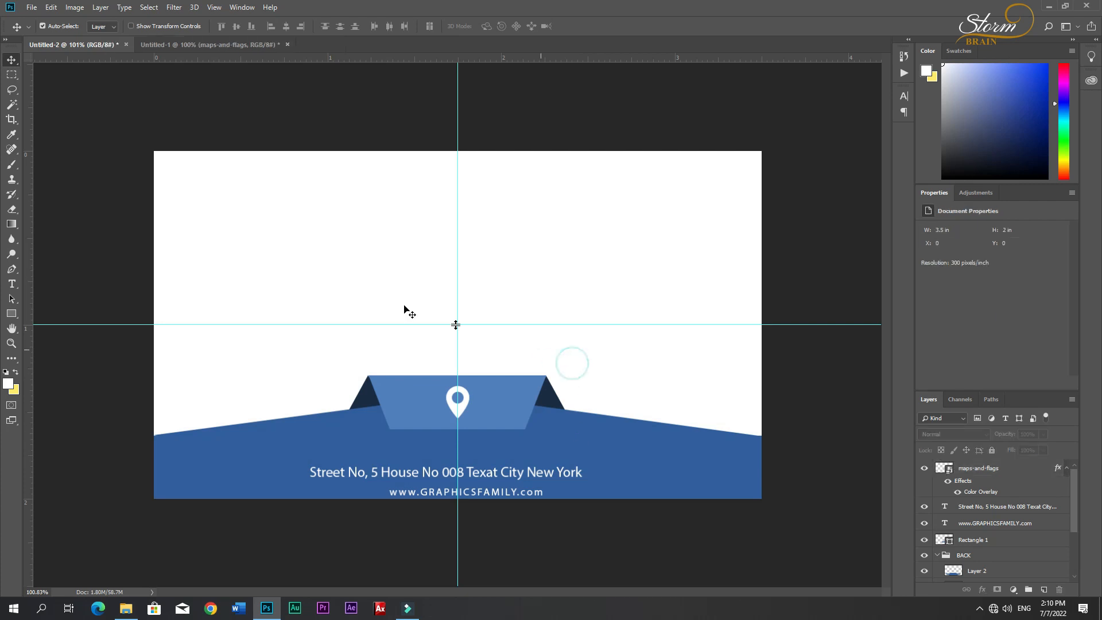
Copy the logo with the STORM BRAIN and BUSINESS SLOGAN HERE texts from Untitled-1 onto the white area, centred on the vertical guide just above the horizontal one.
left_click(224, 46)
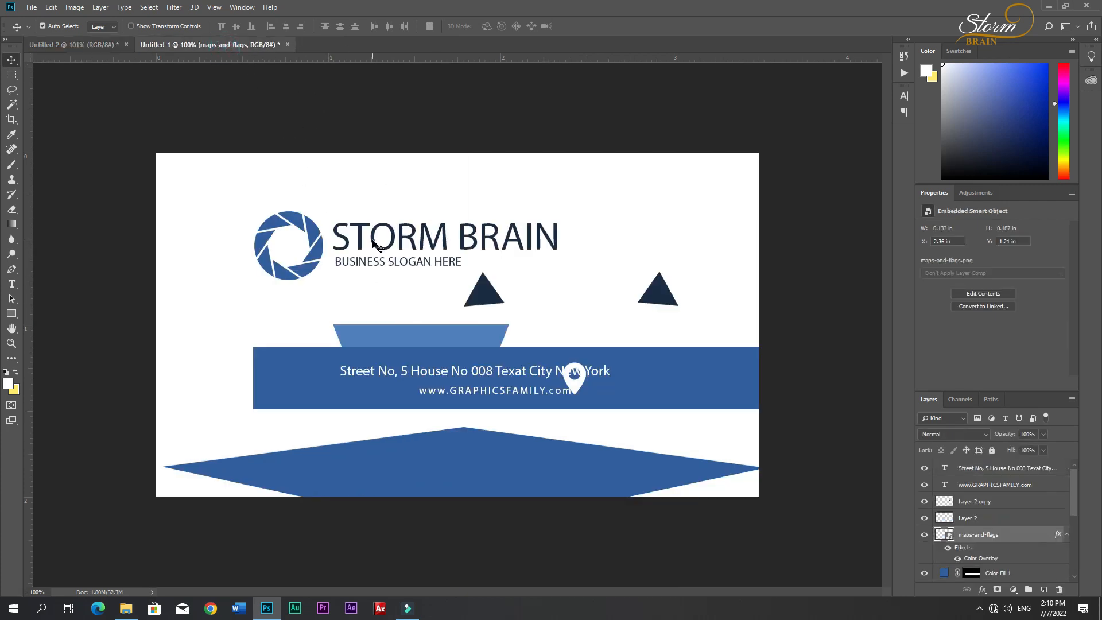
left_click(373, 244)
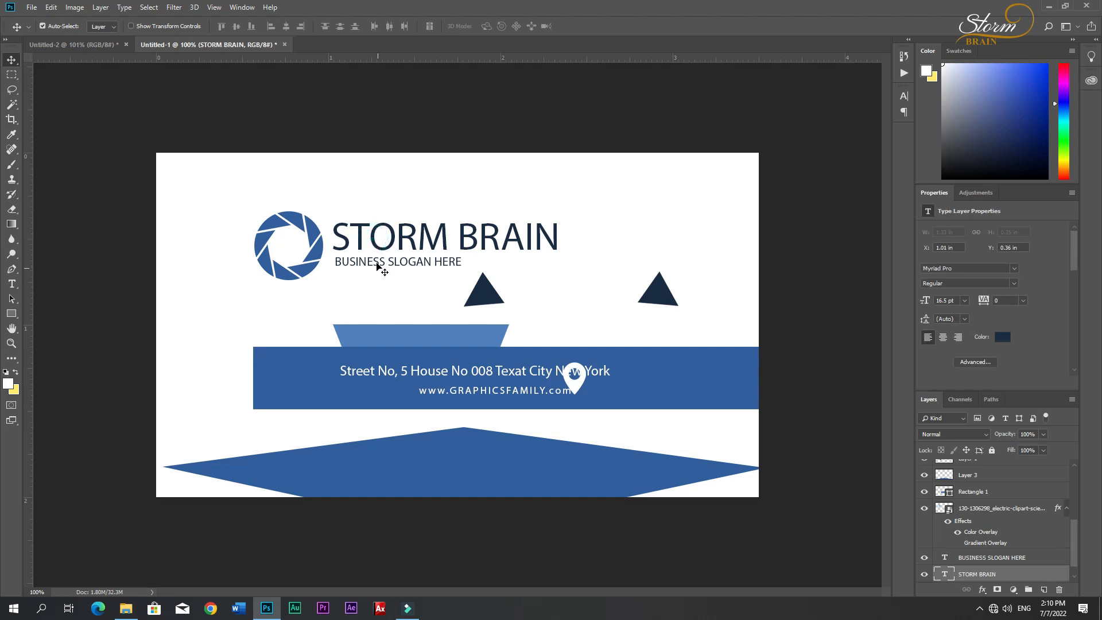
left_click(380, 264, "shift")
left_click_drag(315, 255, 485, 305)
key("ctrl+t")
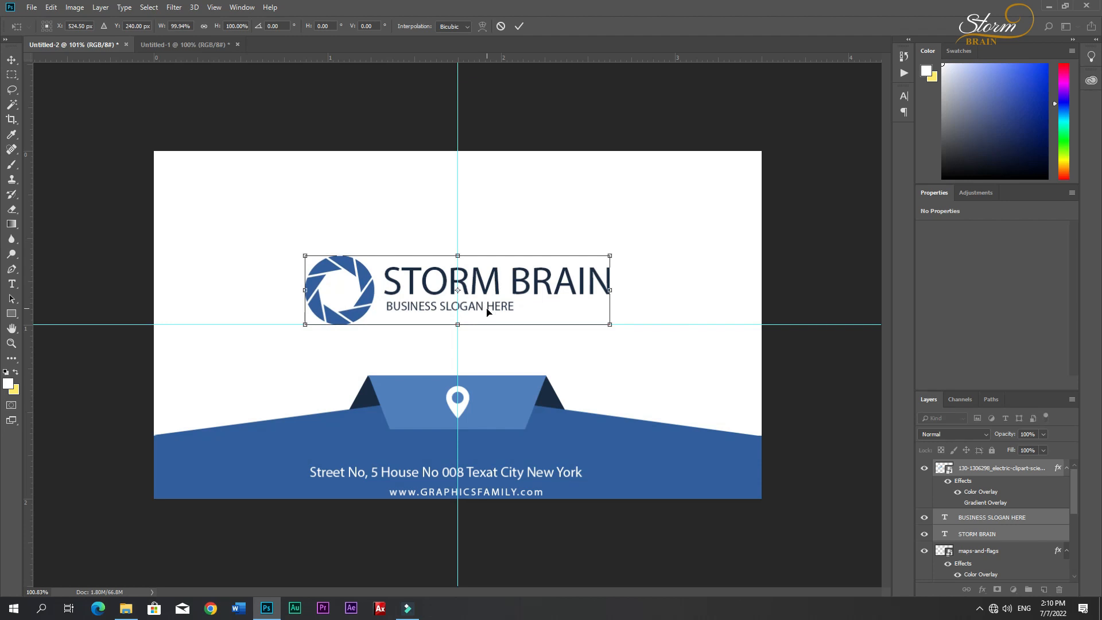
key("Return")
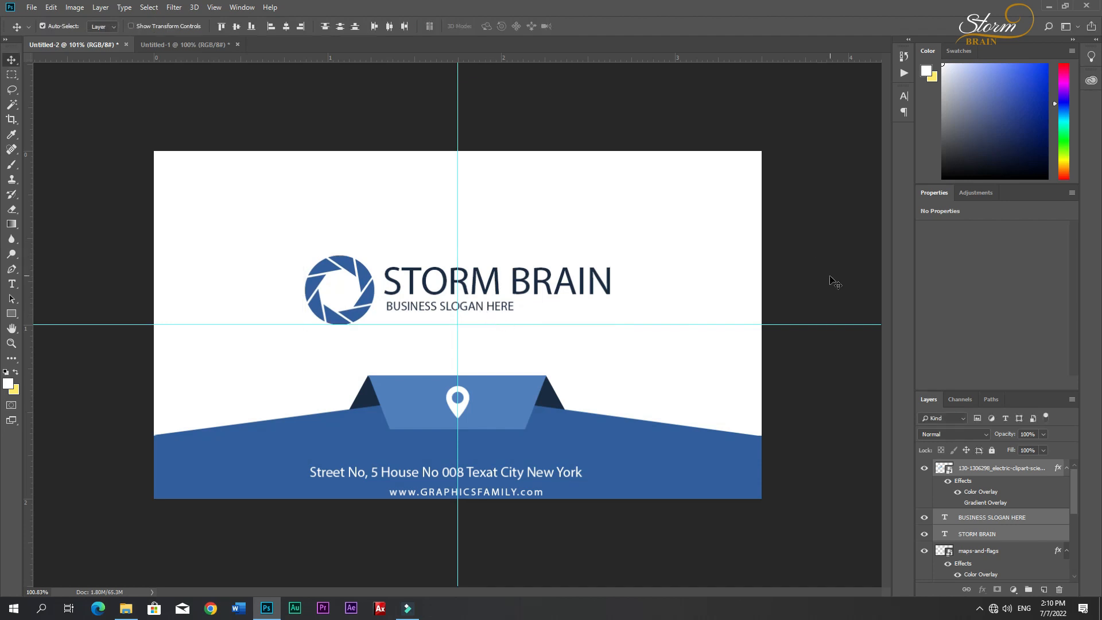